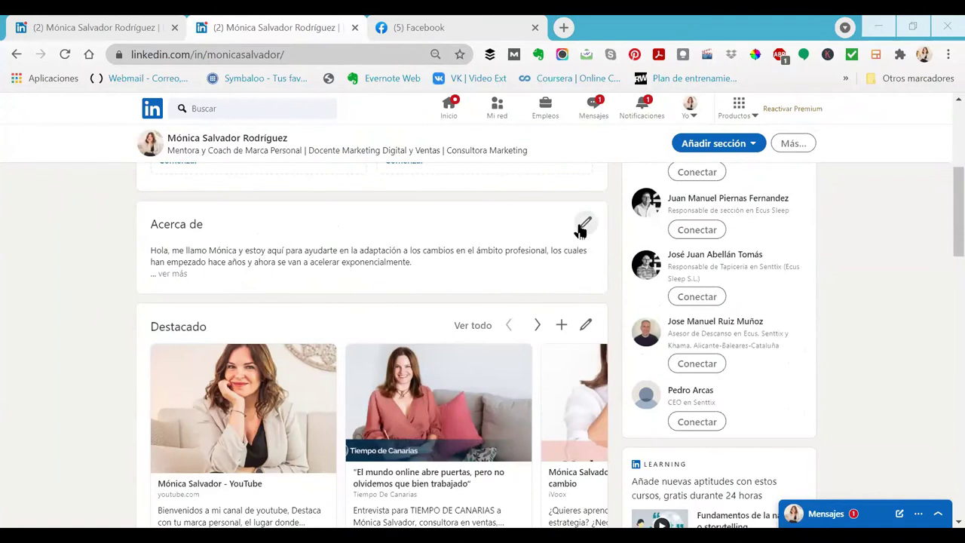
# Open the Acerca de section for editing, read through the Extracto text, and close it without changes
pyautogui.click(585, 226)
pyautogui.scroll(-5, 648, 313)
pyautogui.scroll(-3, 636, 302)
pyautogui.scroll(8, 636, 303)
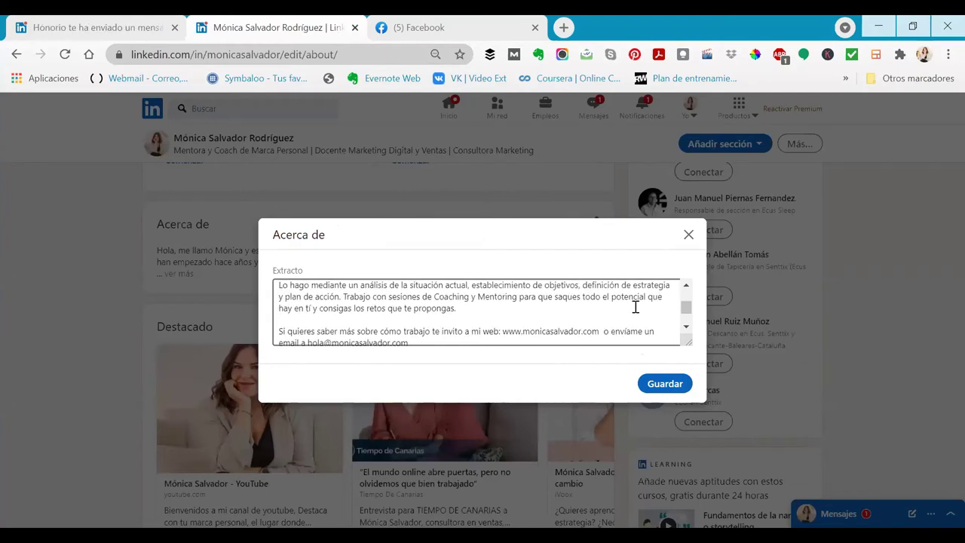
pyautogui.click(686, 236)
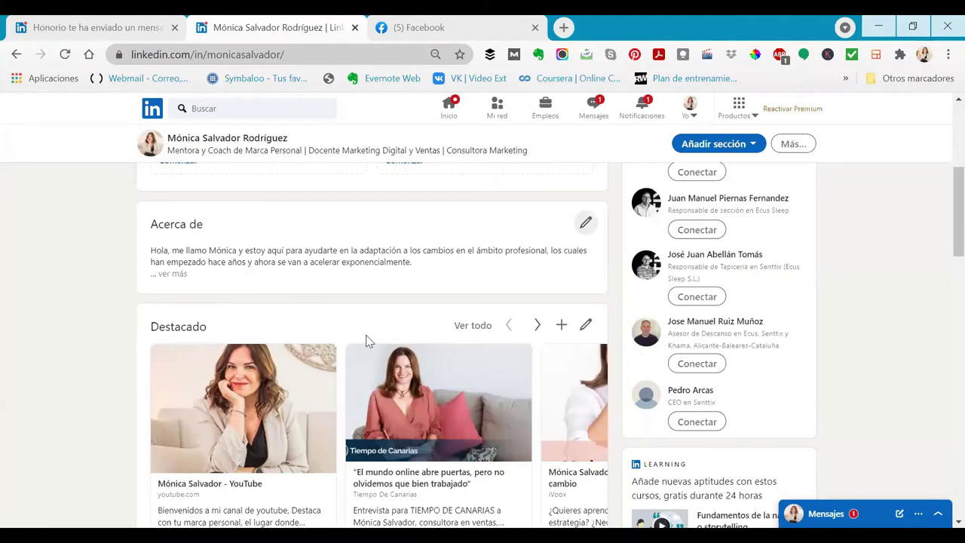
# Review the Destacado, Tu panel and Actividad sections of the profile
pyautogui.scroll(-2, 366, 341)
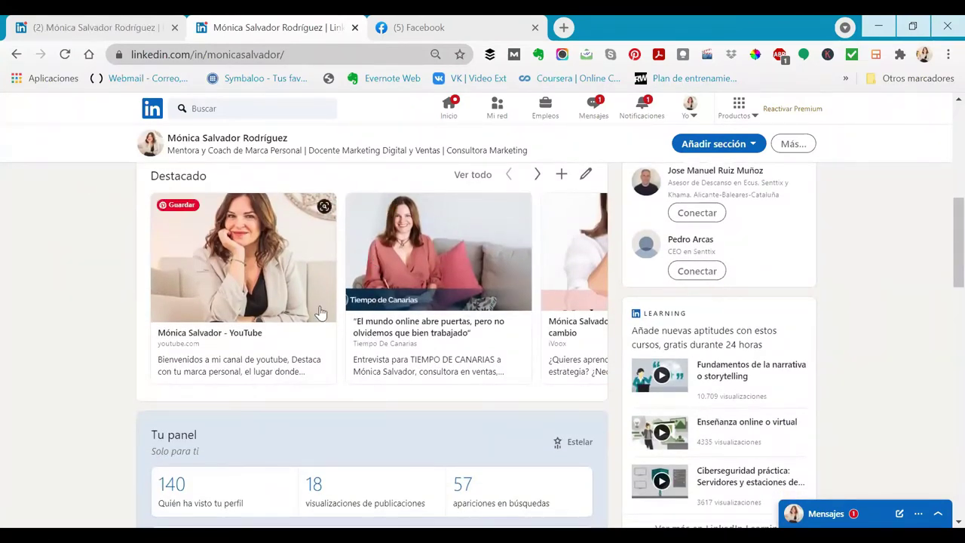
pyautogui.scroll(-1, 566, 335)
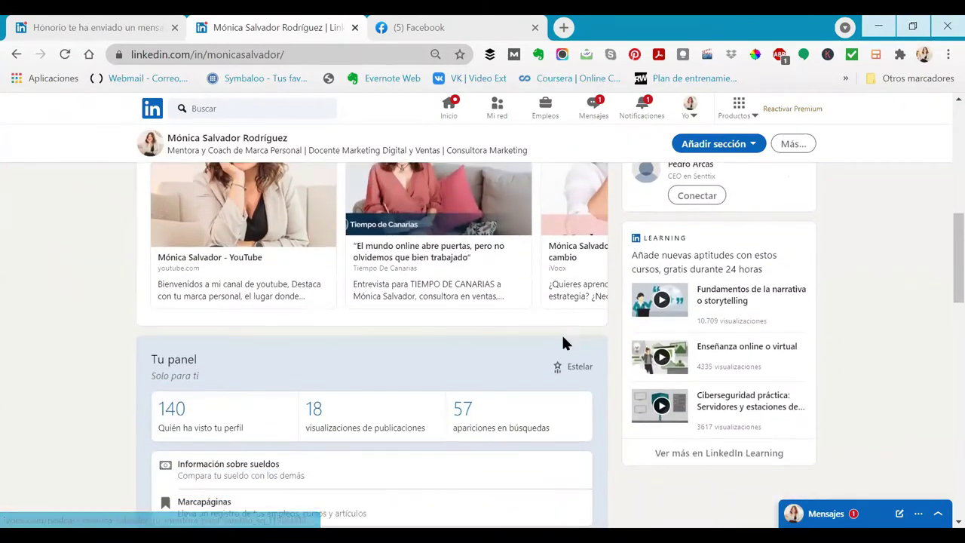
pyautogui.scroll(-1, 563, 343)
pyautogui.scroll(-1, 545, 327)
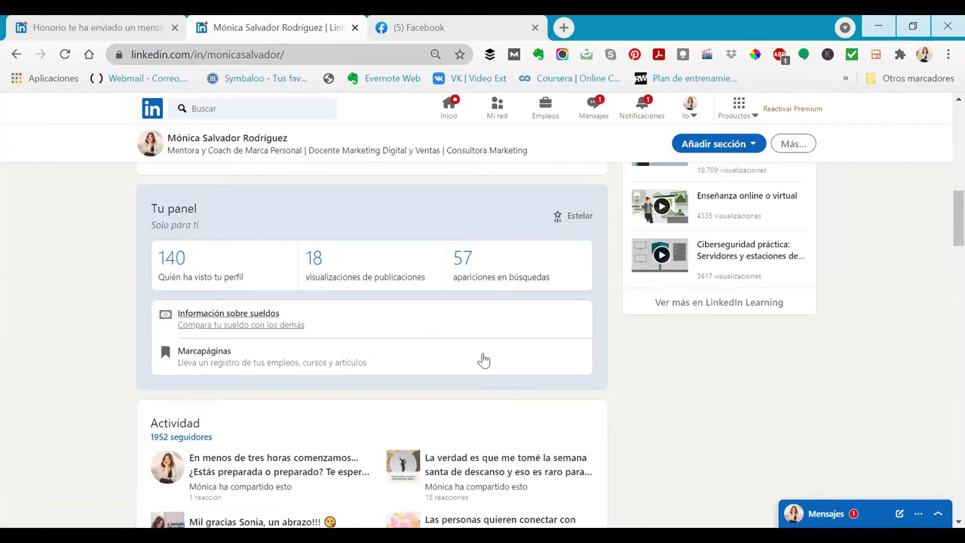
pyautogui.scroll(-2, 481, 359)
pyautogui.scroll(-1, 476, 356)
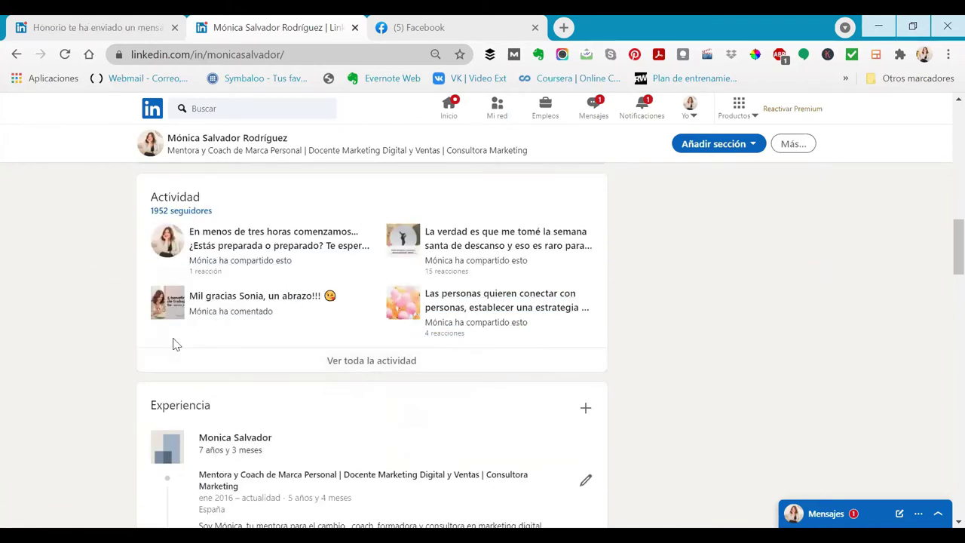
# Examine the current positions listed in the Experiencia section, including their titles, dates, descriptions and attached media
pyautogui.scroll(-1, 192, 393)
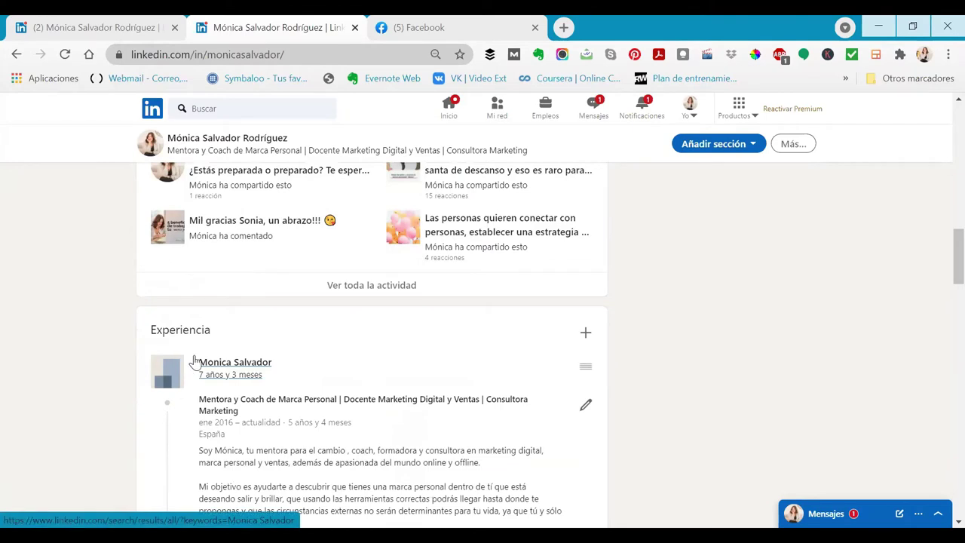
pyautogui.scroll(-1, 202, 369)
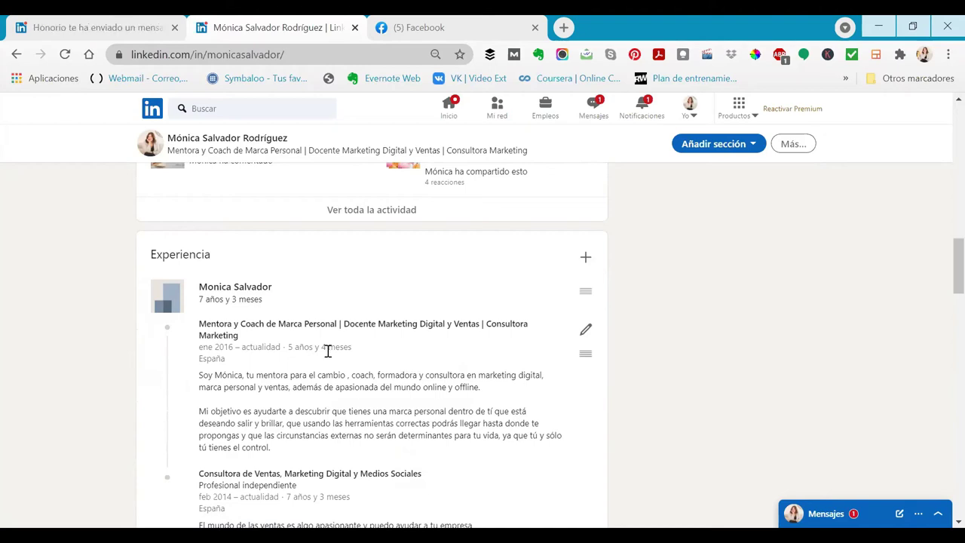
pyautogui.scroll(-3, 237, 347)
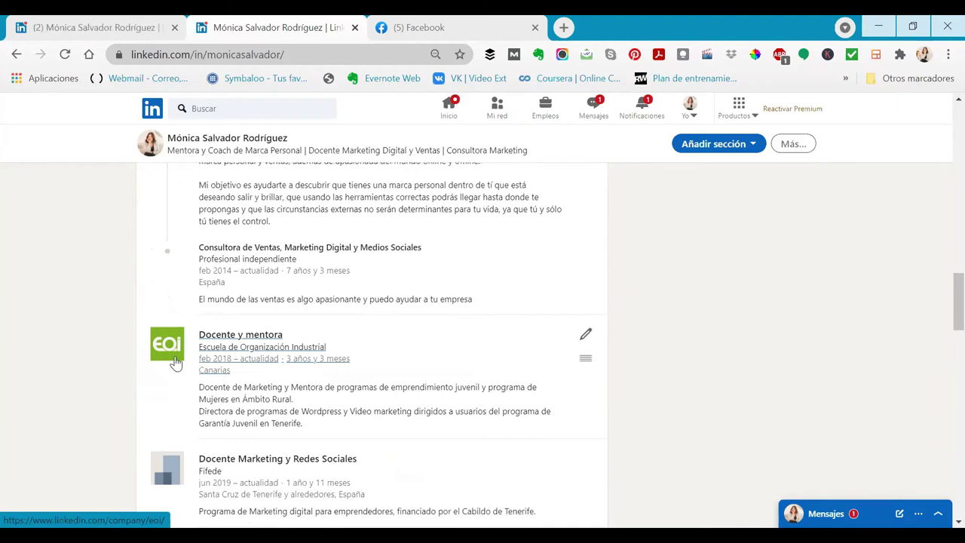
pyautogui.scroll(3, 174, 363)
pyautogui.scroll(-2, 177, 361)
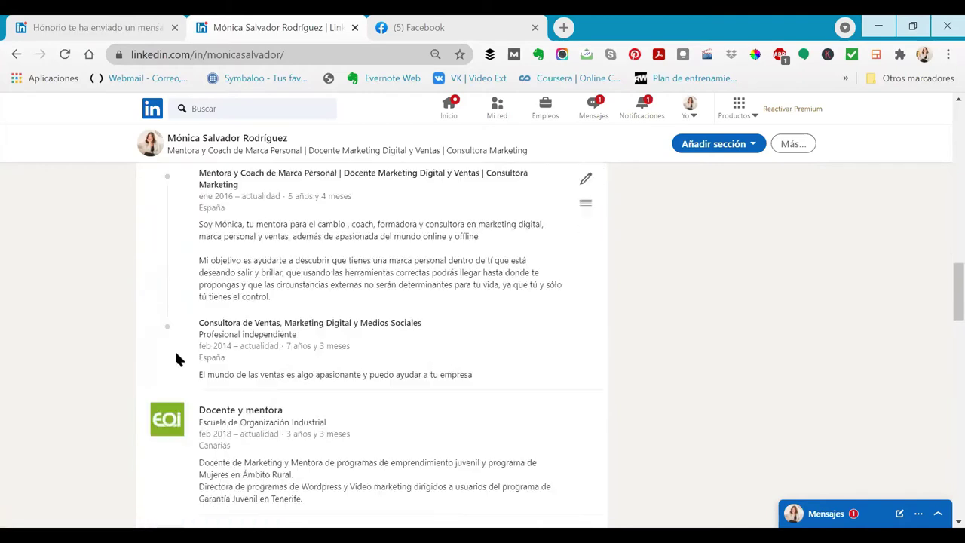
pyautogui.scroll(1, 240, 343)
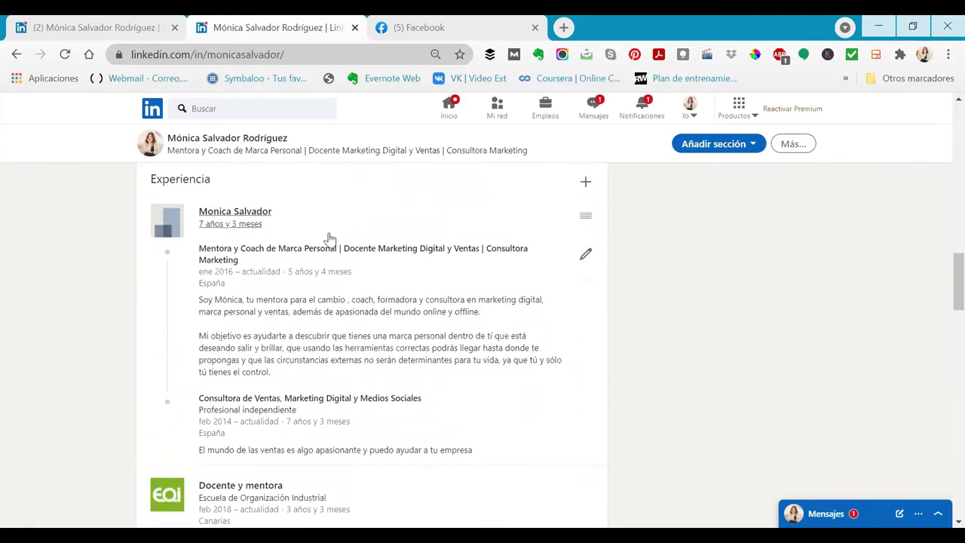
pyautogui.scroll(-3, 288, 344)
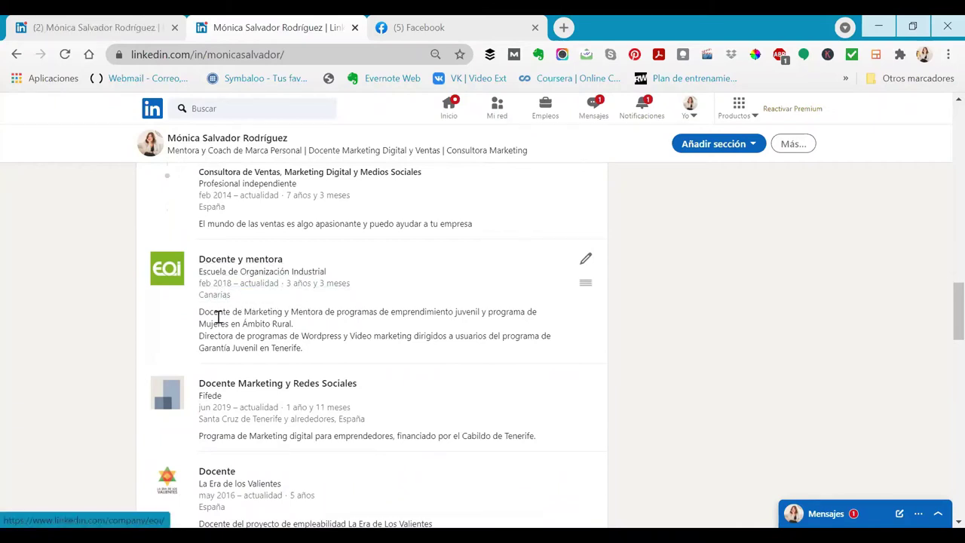
pyautogui.scroll(-1, 254, 384)
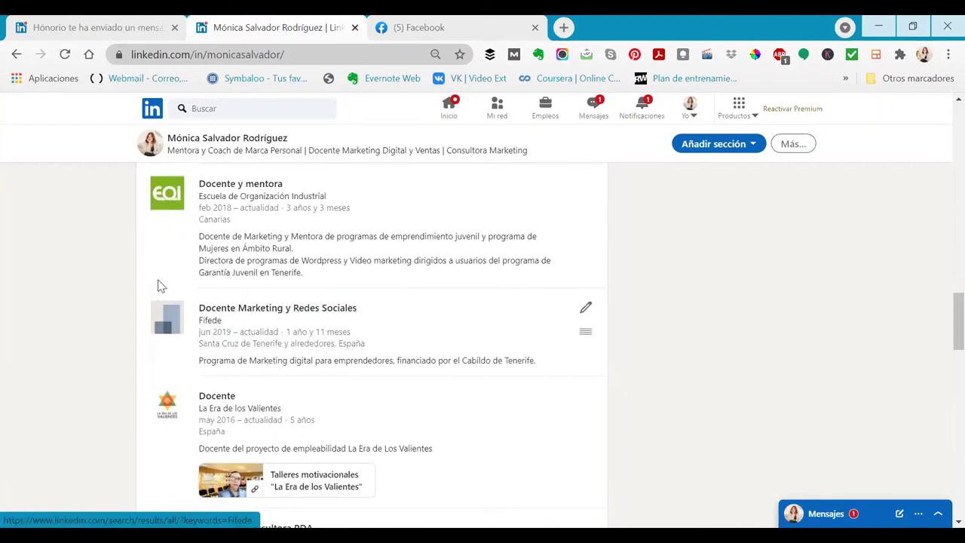
pyautogui.scroll(-1, 301, 354)
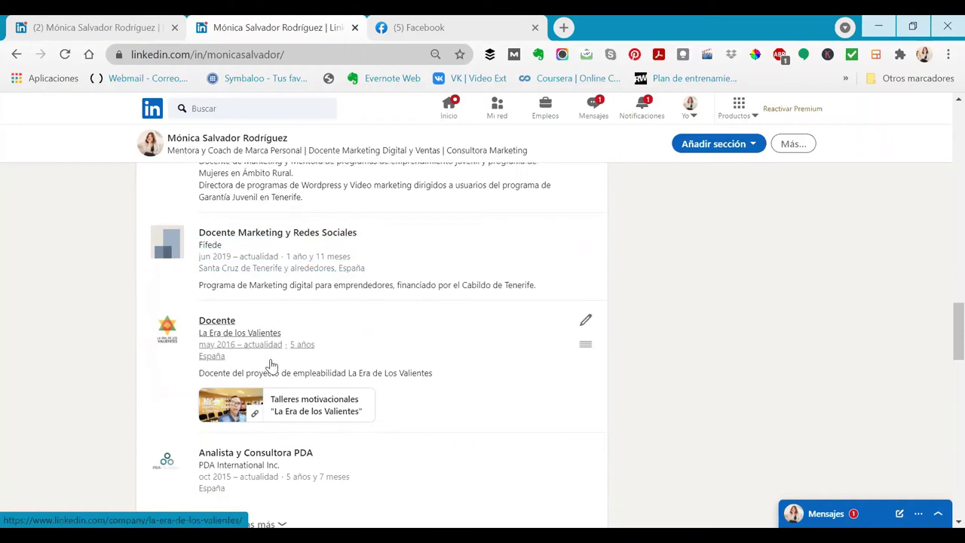
pyautogui.scroll(-2, 273, 368)
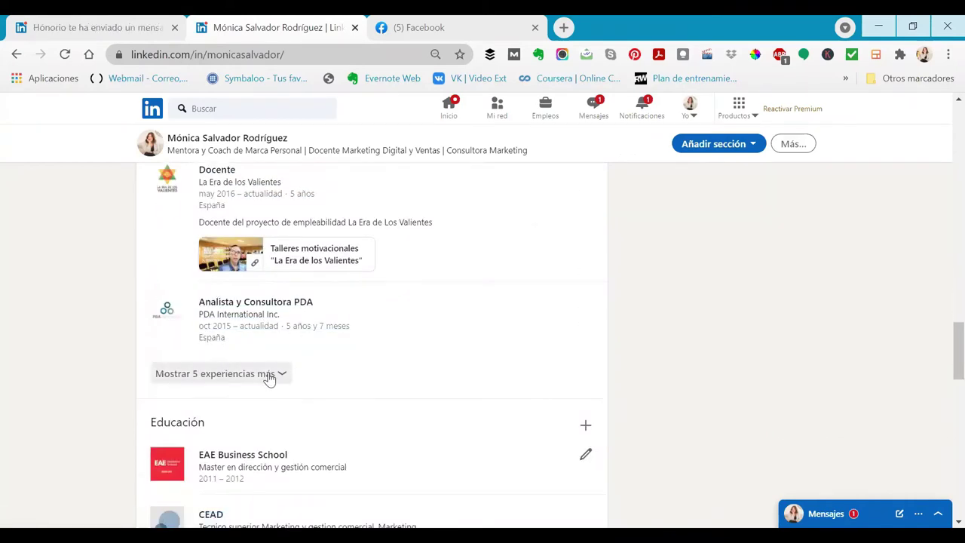
# Expand the Experiencia section by five more entries and review the added teaching and consulting positions
pyautogui.click(269, 373)
pyautogui.scroll(-4, 364, 390)
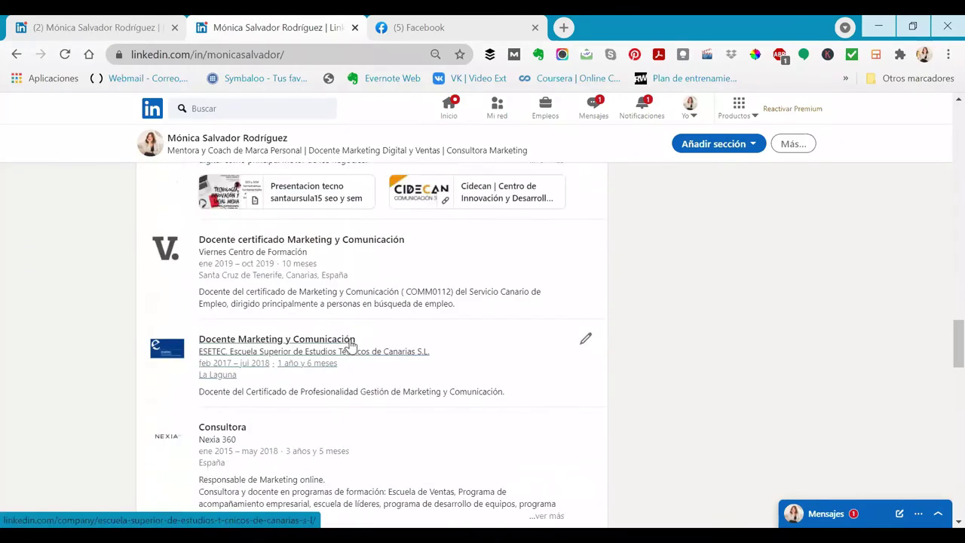
pyautogui.scroll(-4, 327, 351)
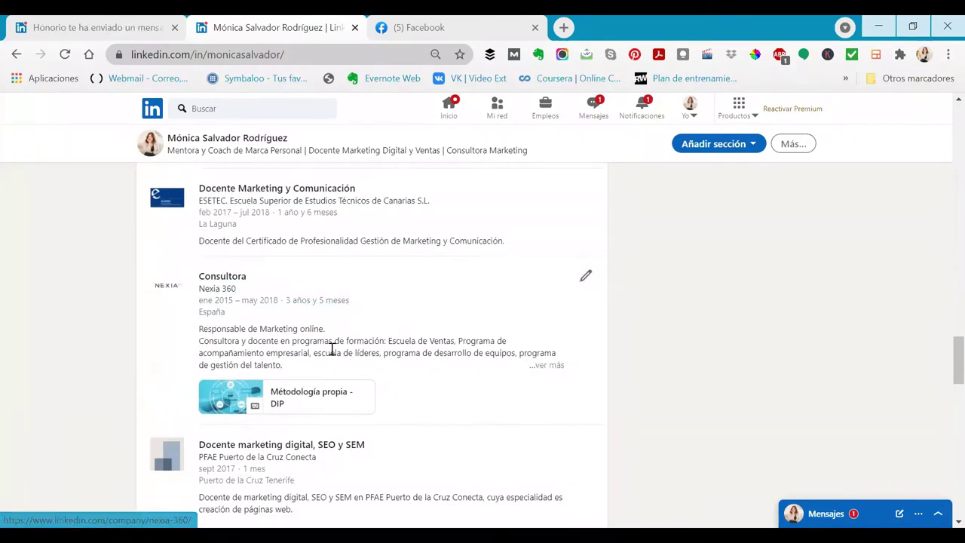
pyautogui.scroll(-1, 316, 301)
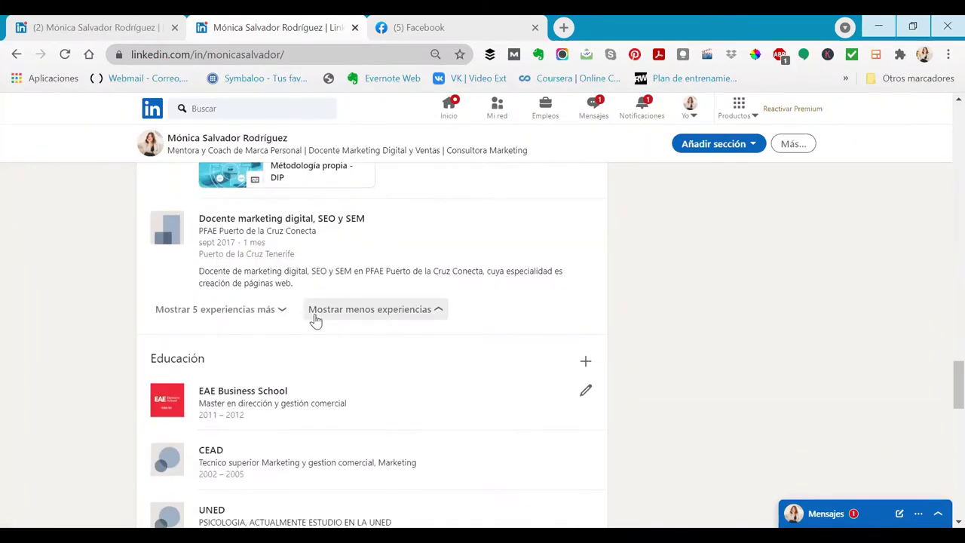
# Expand Experiencia by another five entries and review the older teaching and sales positions
pyautogui.click(274, 321)
pyautogui.scroll(-7, 358, 367)
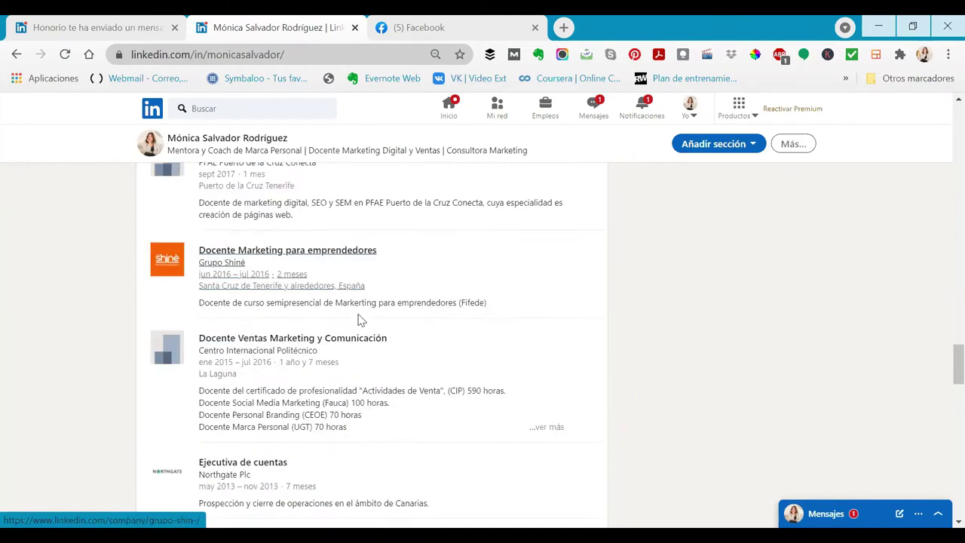
pyautogui.scroll(-3, 351, 313)
pyautogui.scroll(2, 346, 320)
pyautogui.scroll(2, 273, 307)
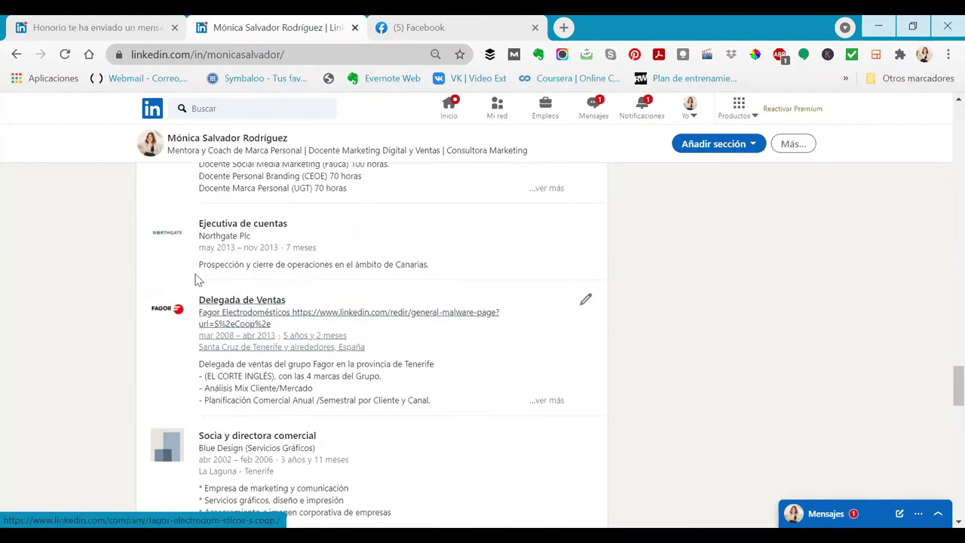
pyautogui.scroll(2, 315, 313)
pyautogui.scroll(-4, 384, 392)
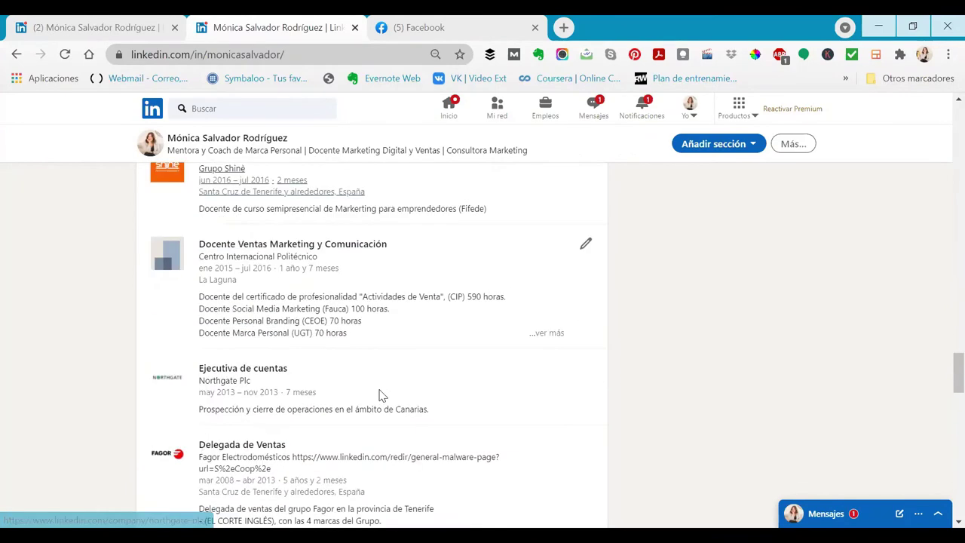
pyautogui.scroll(-2, 392, 437)
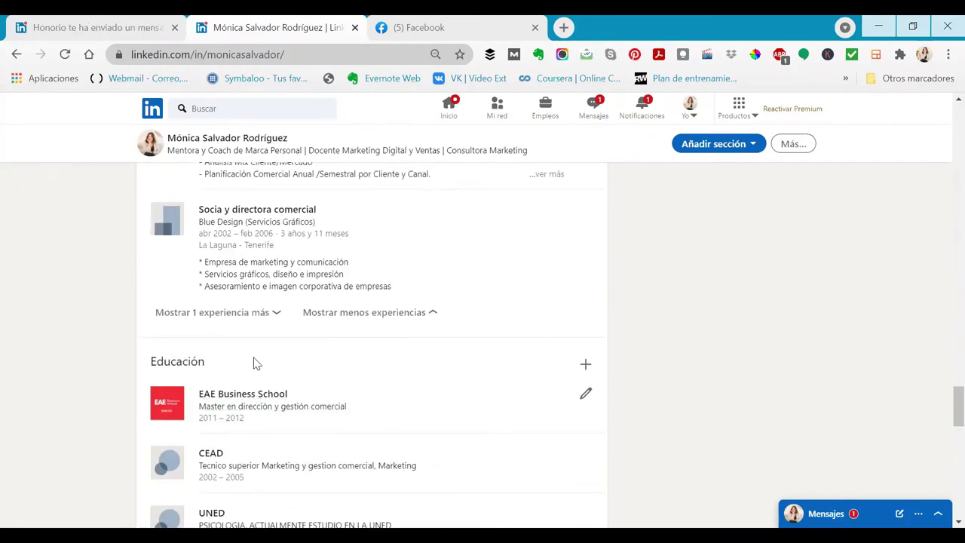
# Reveal the last remaining experience entry and review the full work history back to the most recent position
pyautogui.click(269, 319)
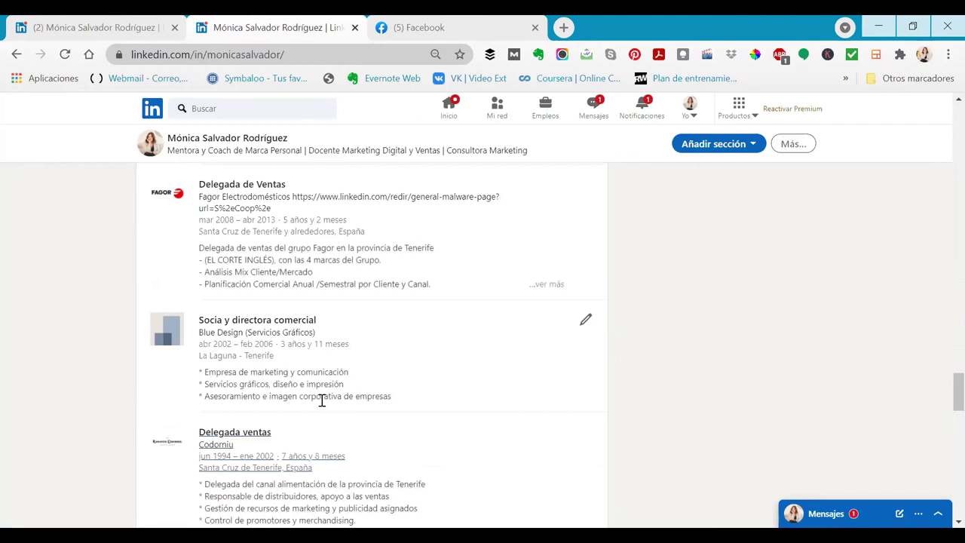
pyautogui.scroll(-4, 320, 399)
pyautogui.scroll(10, 320, 403)
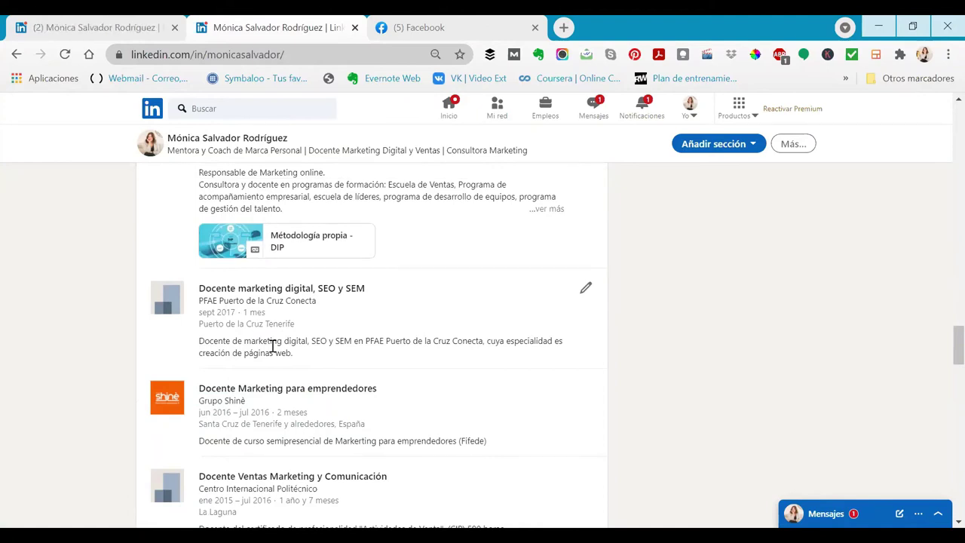
pyautogui.scroll(3, 317, 442)
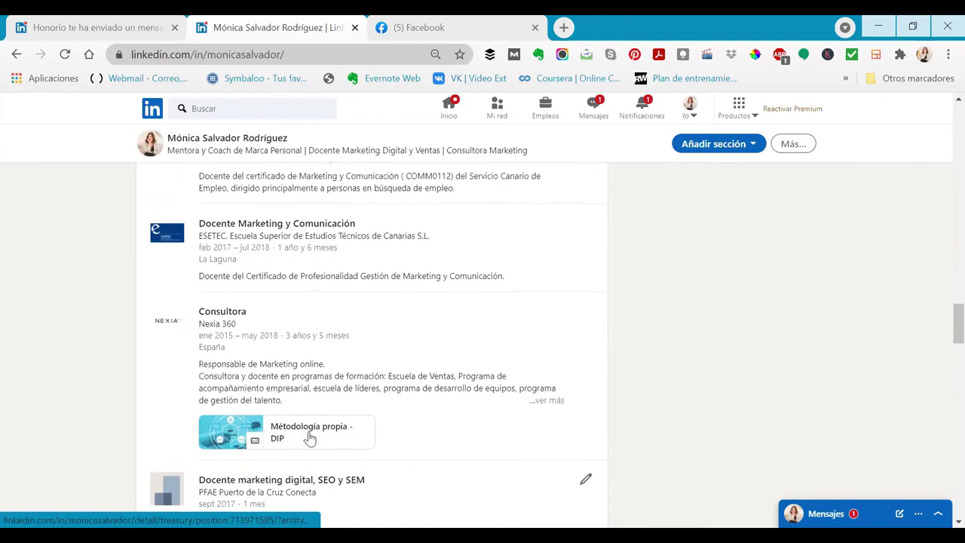
pyautogui.scroll(10, 322, 452)
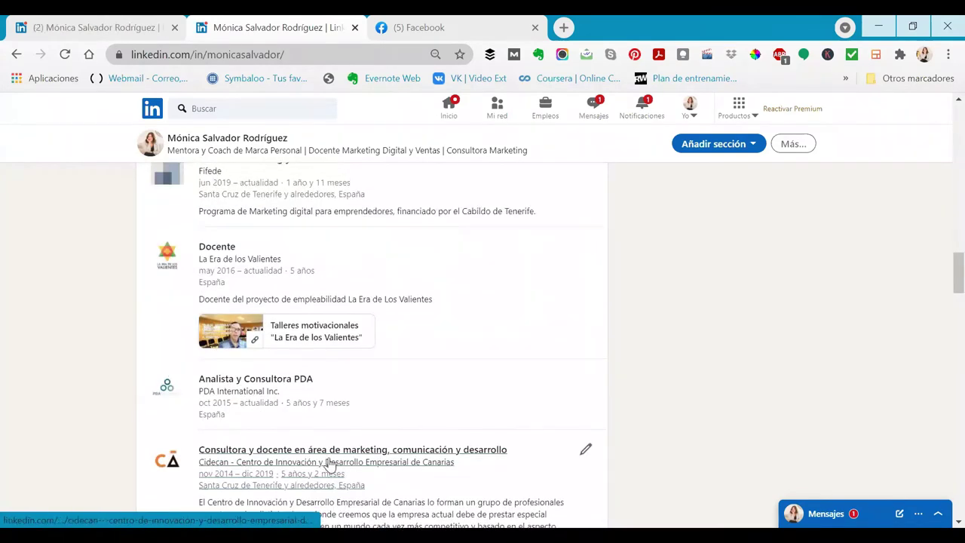
pyautogui.scroll(5, 329, 464)
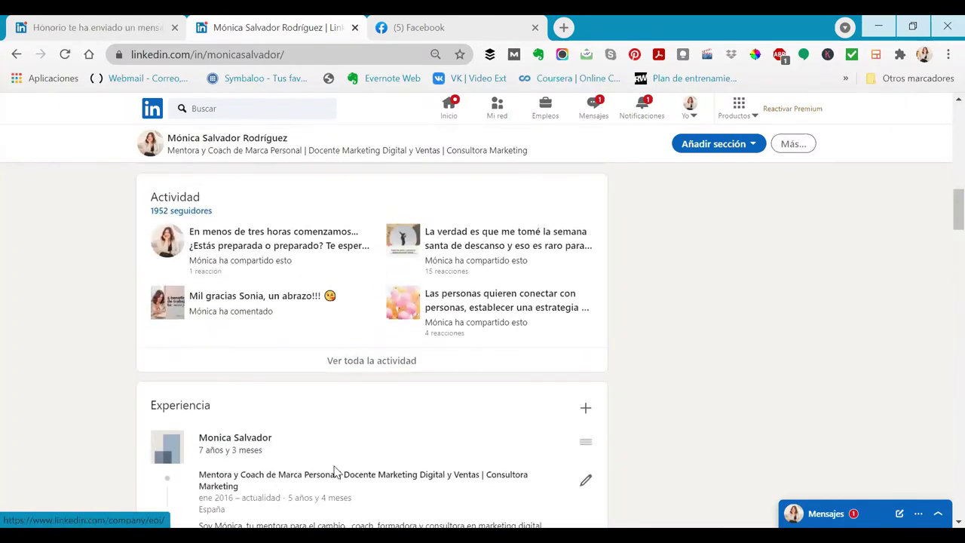
# Compare the experience entries that show a company logo with those that have only a generic placeholder image
pyautogui.scroll(-3, 339, 471)
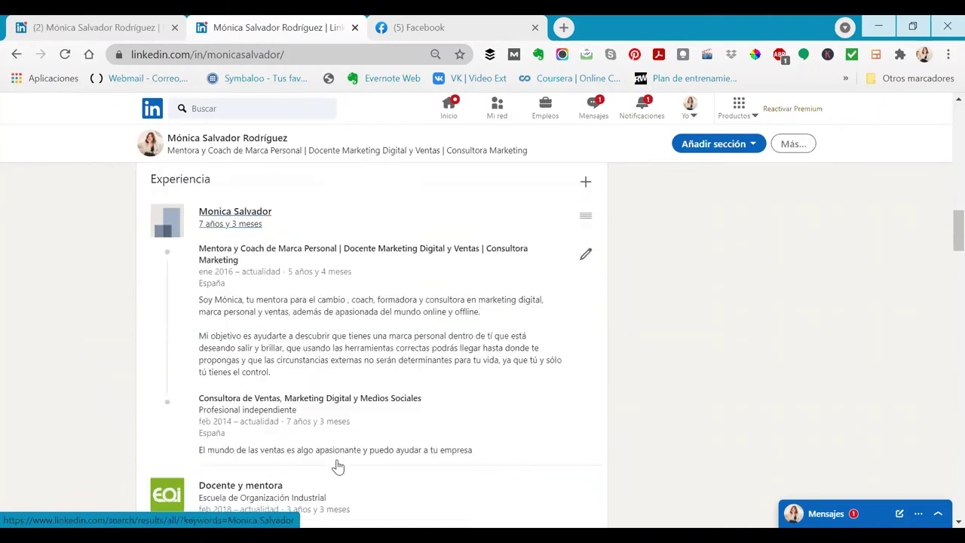
pyautogui.scroll(-12, 346, 464)
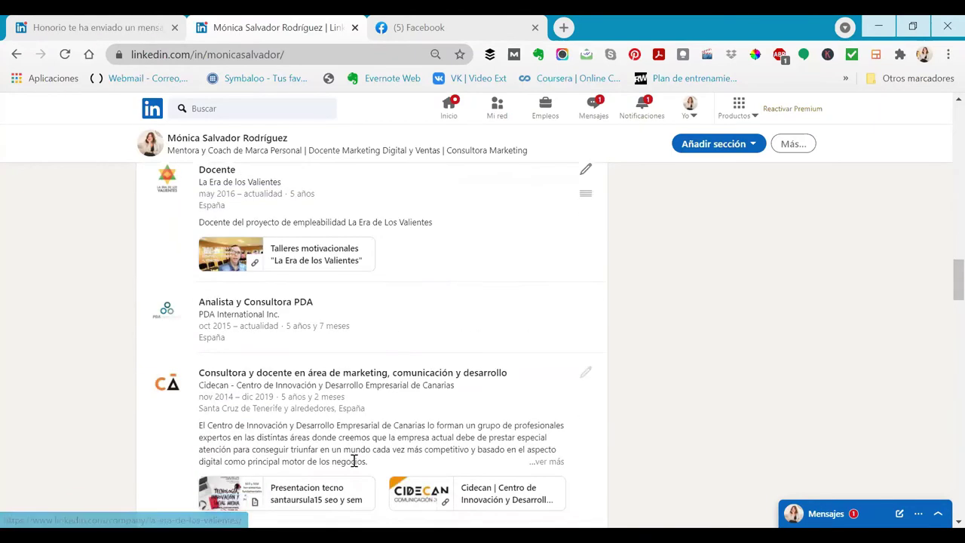
pyautogui.scroll(-2, 359, 445)
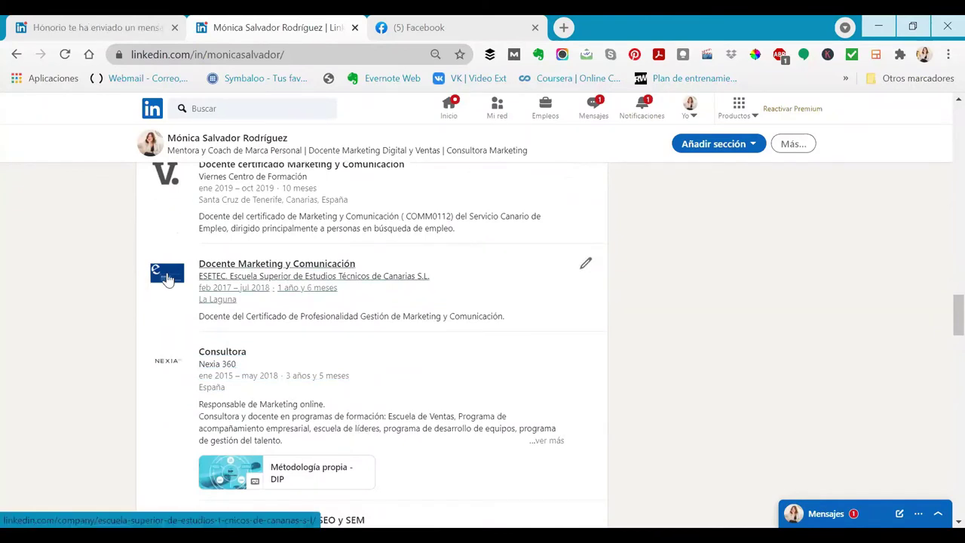
pyautogui.scroll(1, 167, 279)
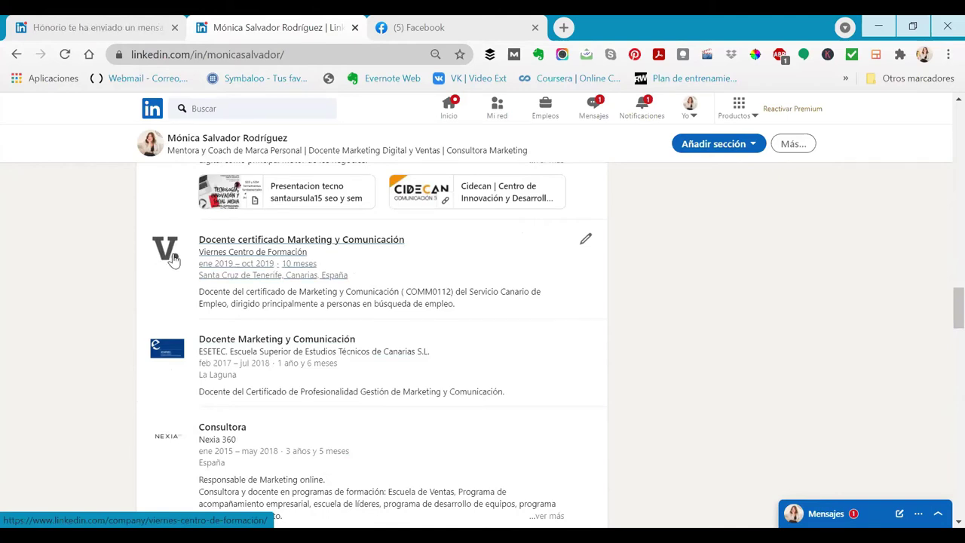
pyautogui.scroll(6, 174, 268)
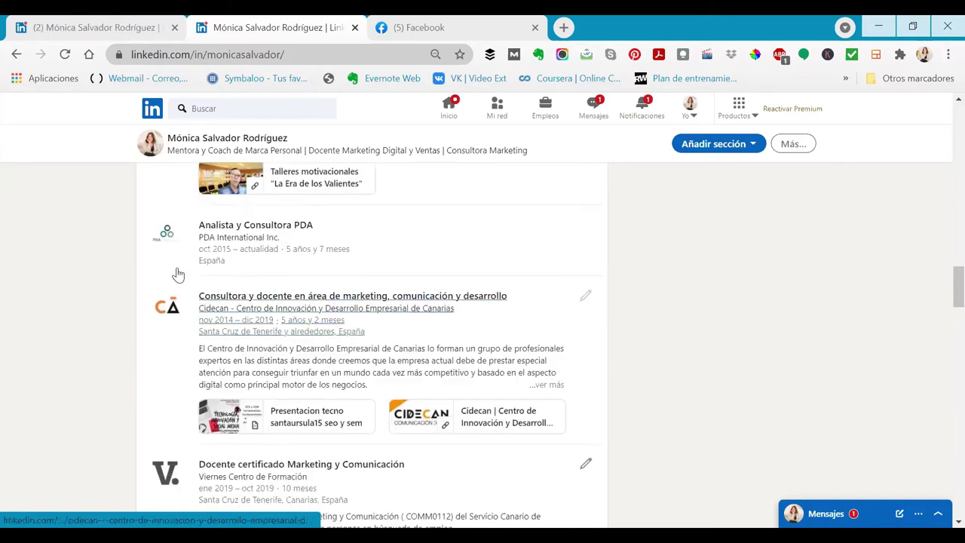
pyautogui.scroll(8, 173, 290)
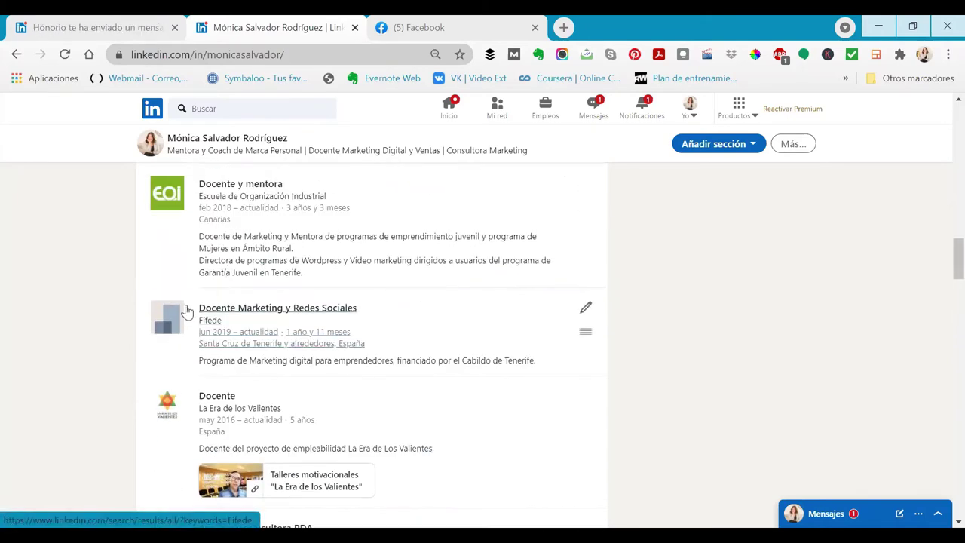
pyautogui.scroll(1, 184, 306)
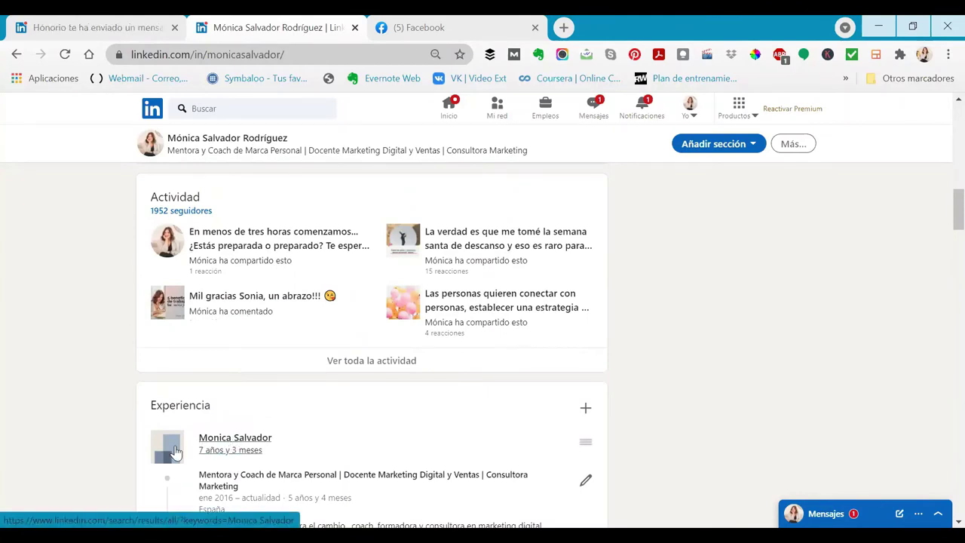
pyautogui.scroll(-10, 392, 445)
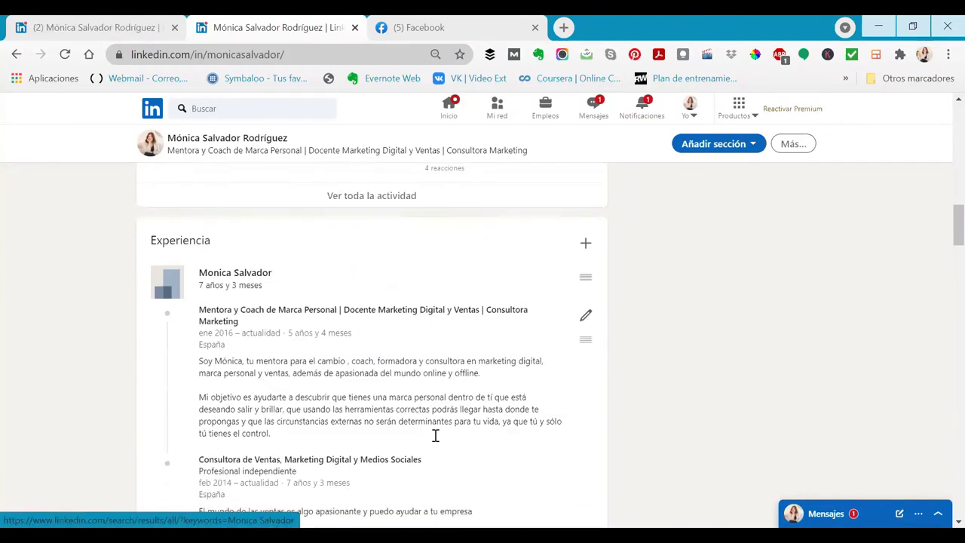
# Review the Educación and Licencias y certificaciones sections, briefly visiting the PDA International company page and returning to the profile's certifications
pyautogui.scroll(-15, 381, 451)
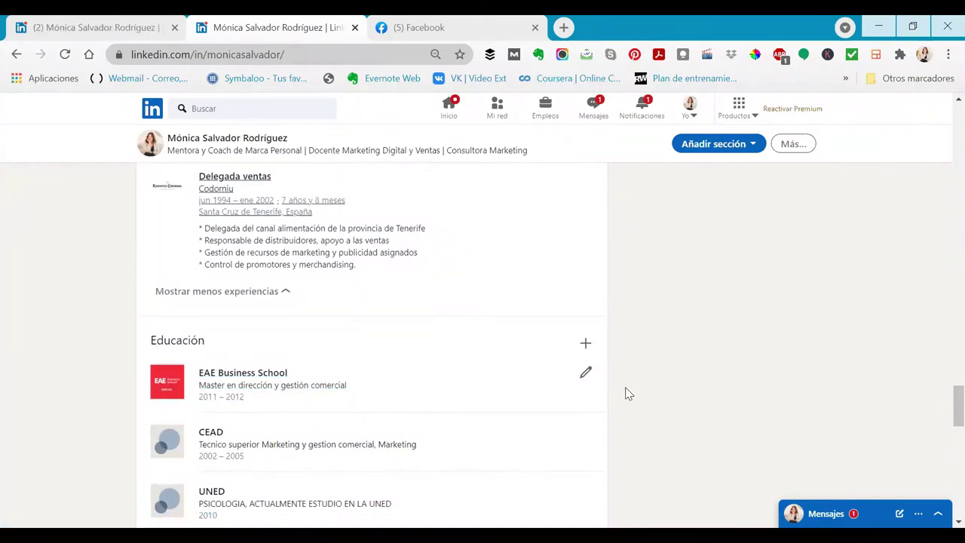
pyautogui.scroll(-5, 618, 405)
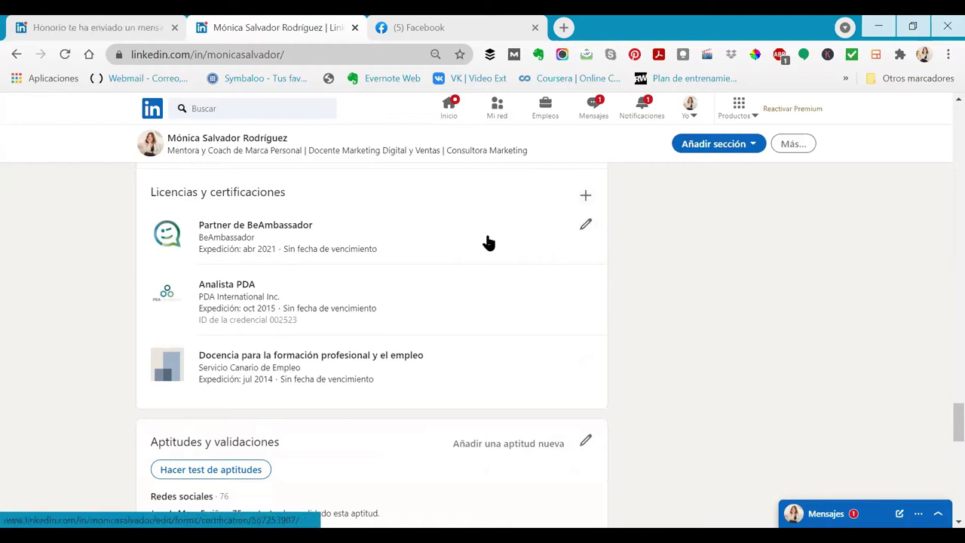
pyautogui.click(587, 225)
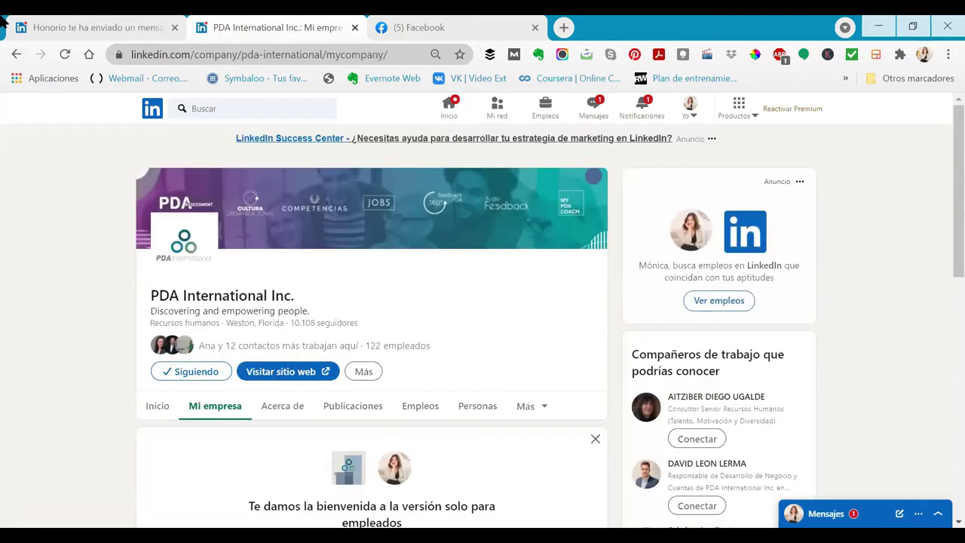
pyautogui.click(16, 57)
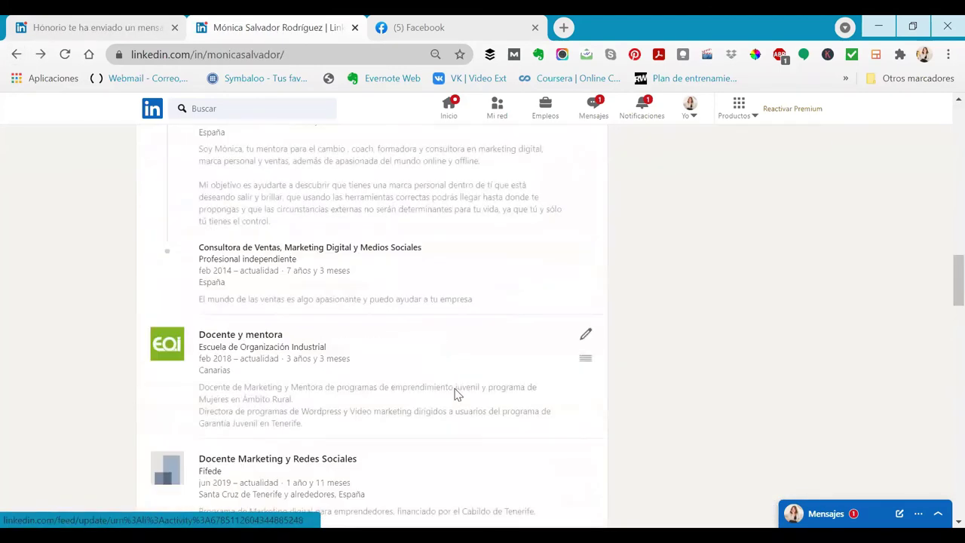
pyautogui.scroll(-13, 456, 396)
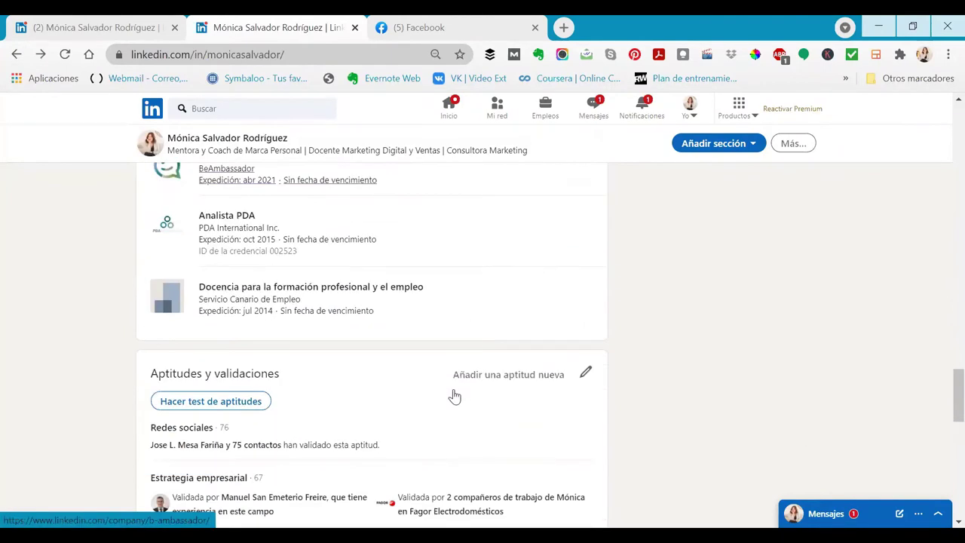
pyautogui.scroll(2, 422, 381)
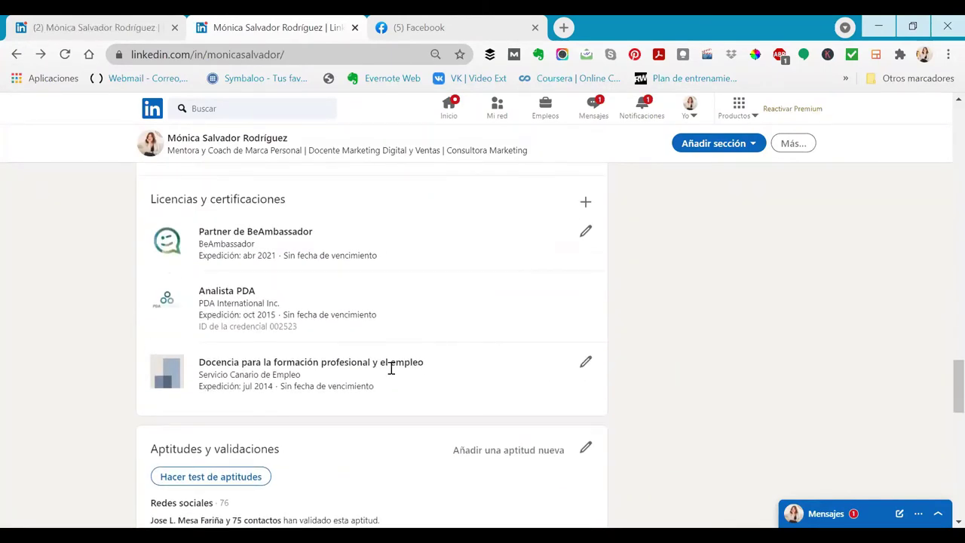
# Review the top skills in Aptitudes y validaciones, view the list of contacts who endorsed Redes sociales, and close it
pyautogui.scroll(-2, 351, 329)
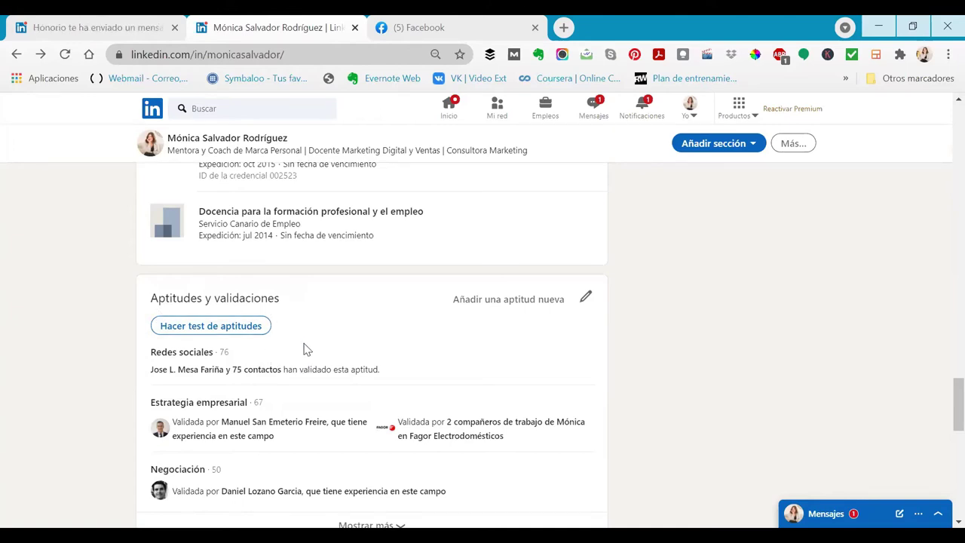
pyautogui.scroll(-1, 287, 446)
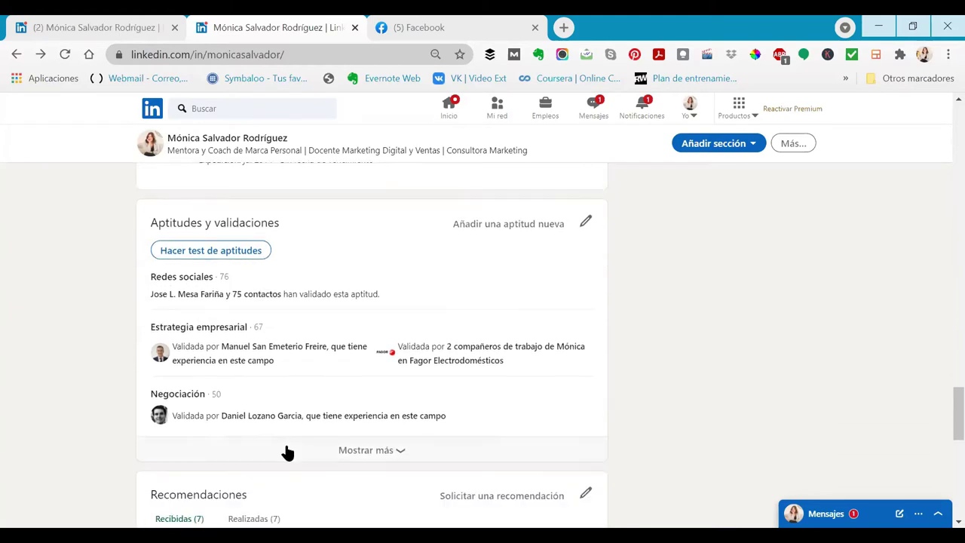
pyautogui.scroll(1, 287, 449)
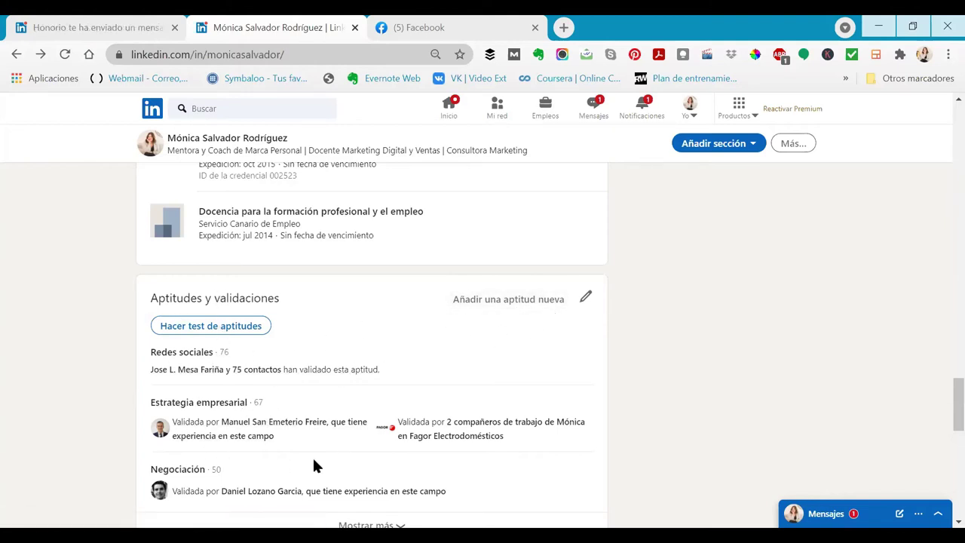
pyautogui.scroll(-1, 294, 362)
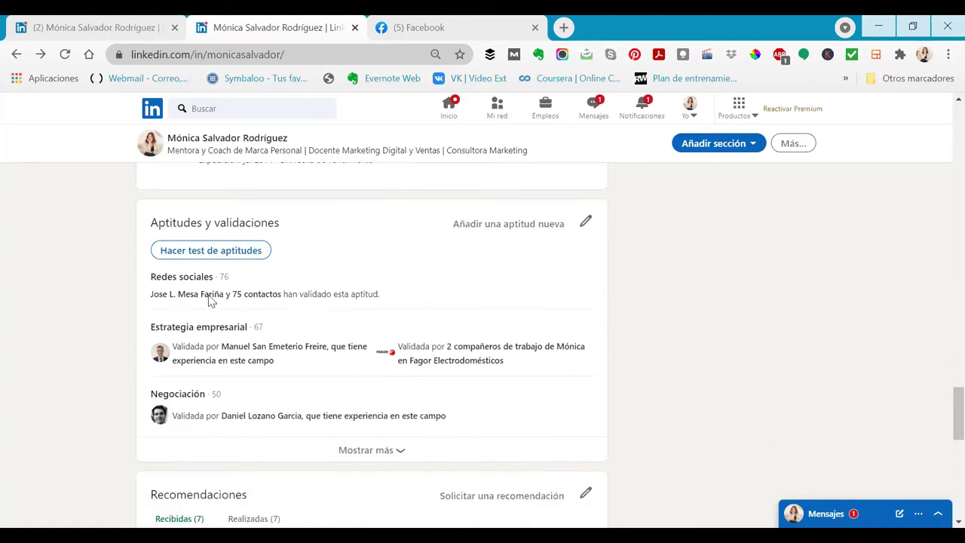
pyautogui.click(221, 294)
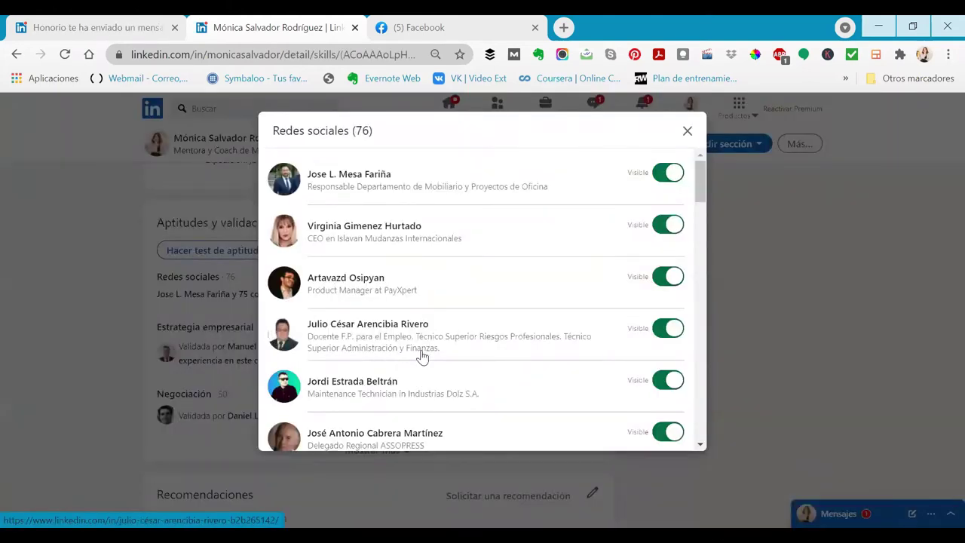
pyautogui.click(687, 131)
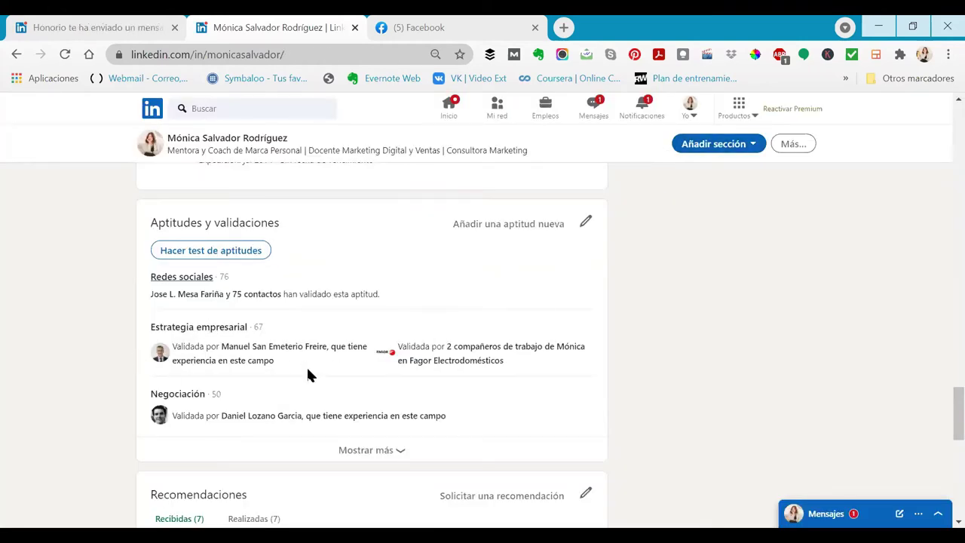
# Expand the full skills list in Aptitudes y validaciones and review the skills grouped by category
pyautogui.click(397, 451)
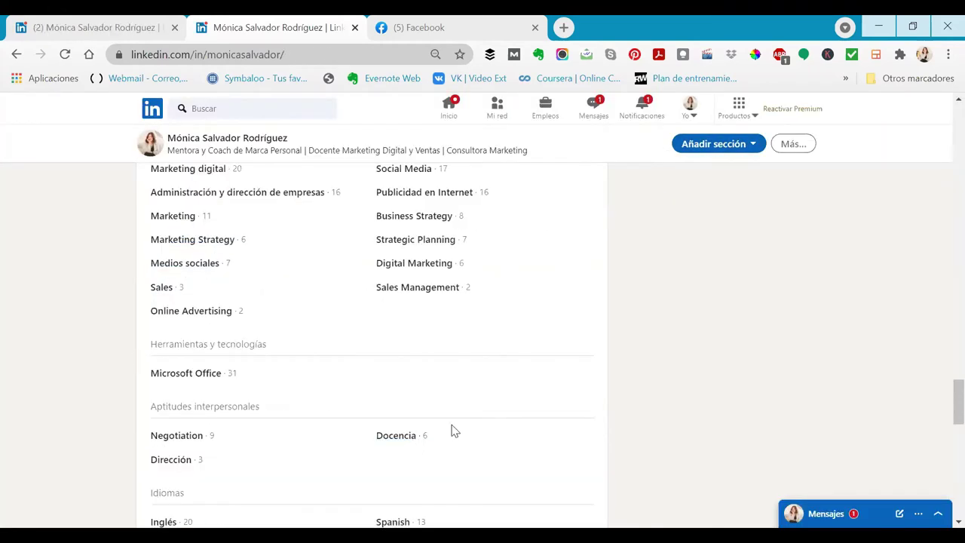
pyautogui.scroll(-3, 453, 429)
pyautogui.scroll(7, 452, 428)
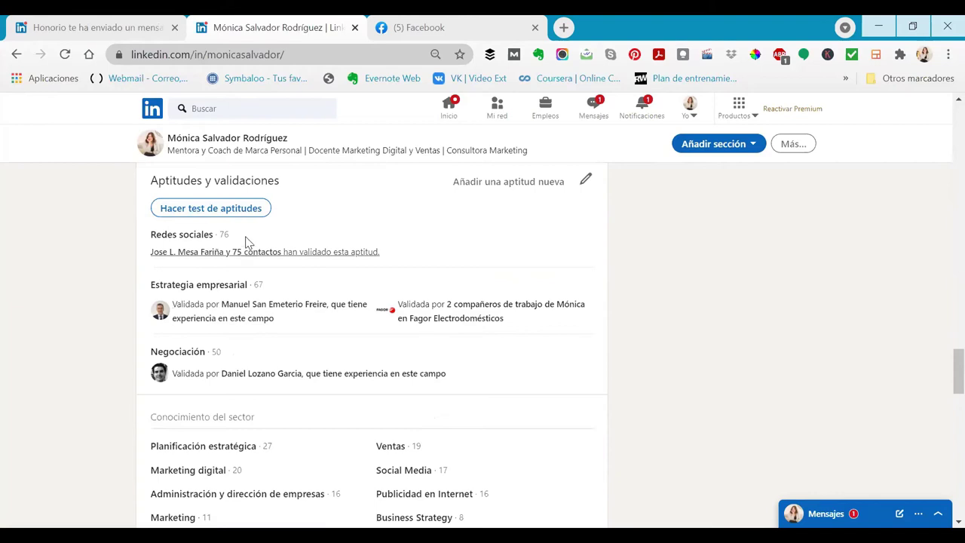
pyautogui.scroll(-6, 330, 381)
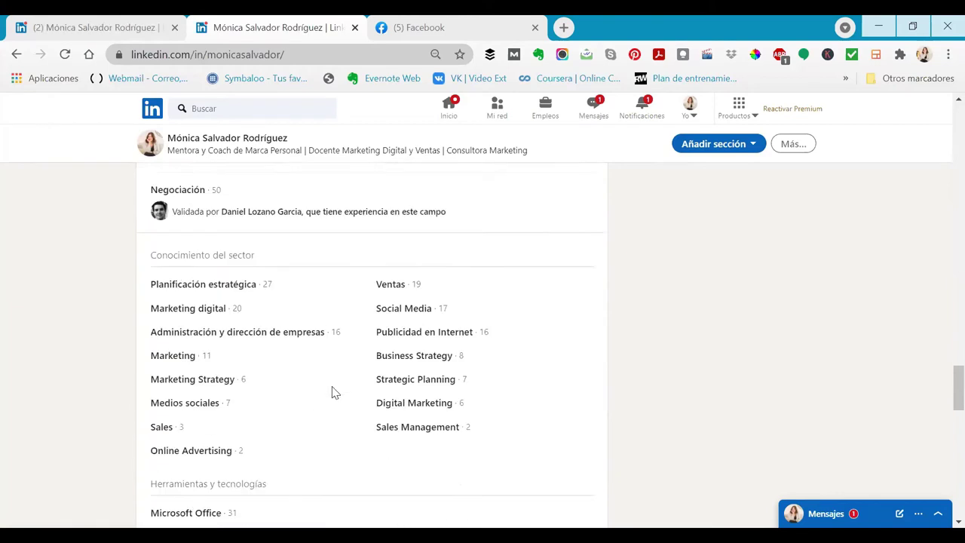
# Examine the received recommendations in the Recomendaciones section, including their authors, dates and texts
pyautogui.scroll(-4, 330, 381)
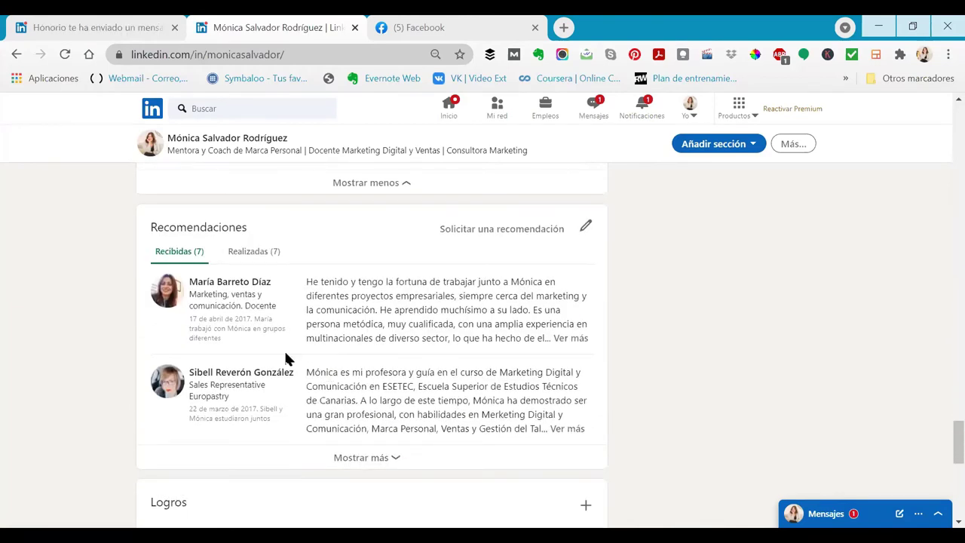
pyautogui.scroll(1, 269, 367)
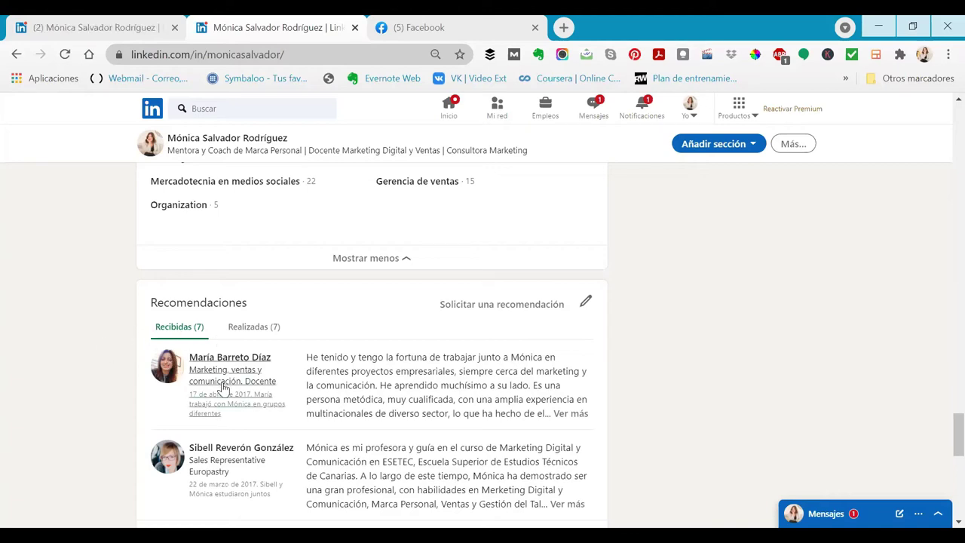
pyautogui.scroll(-2, 223, 387)
pyautogui.scroll(1, 223, 387)
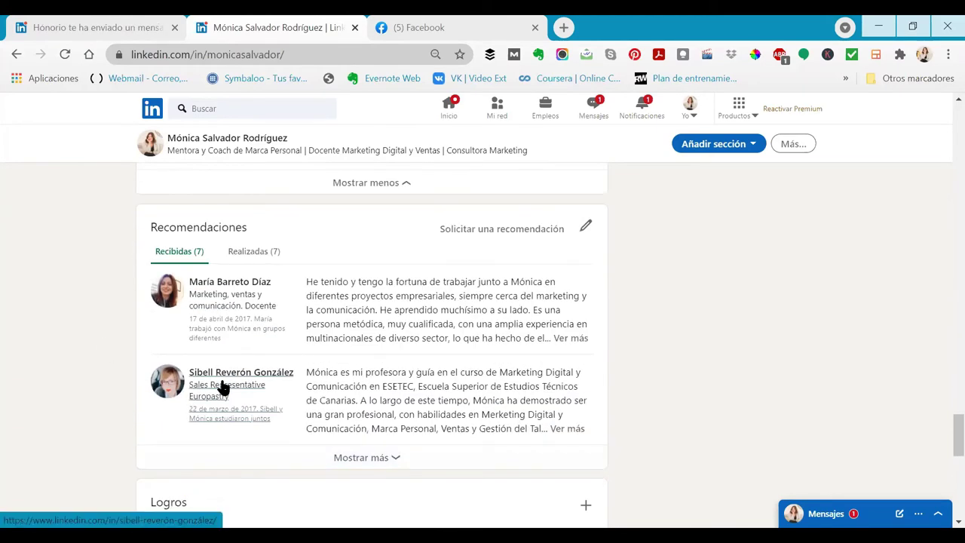
pyautogui.scroll(2, 223, 387)
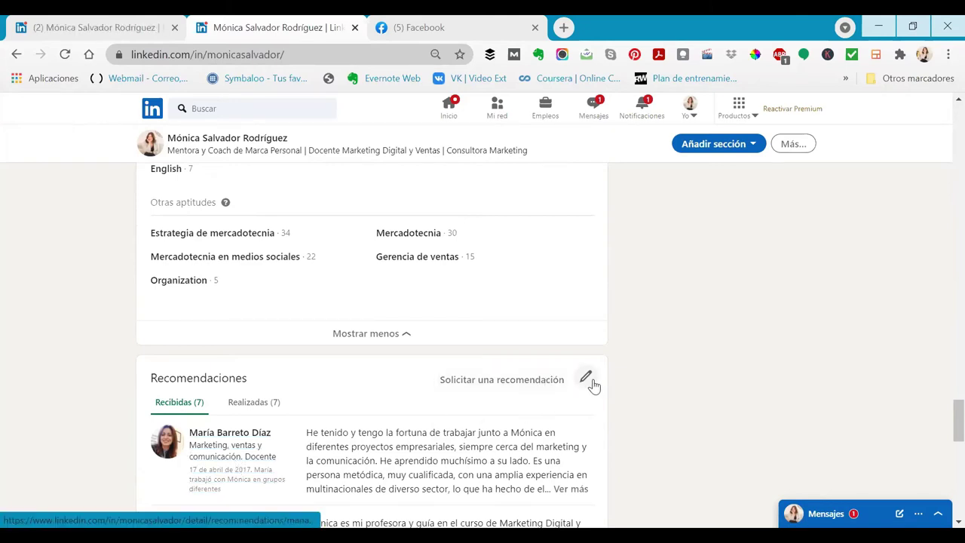
# Start a recommendation request and choose the Coca-Cola European Partners contact, searching by the first letters of the contact's name
pyautogui.click(530, 387)
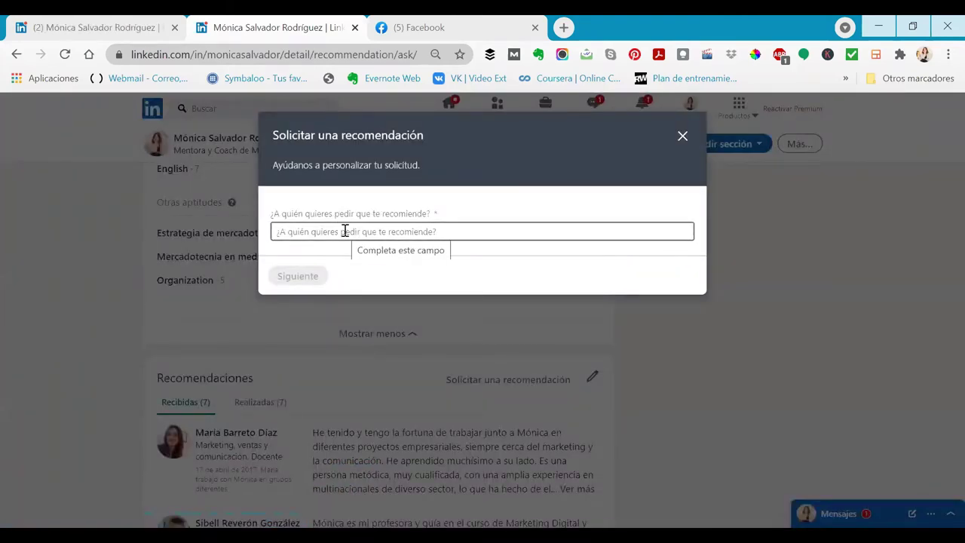
pyautogui.click(347, 231)
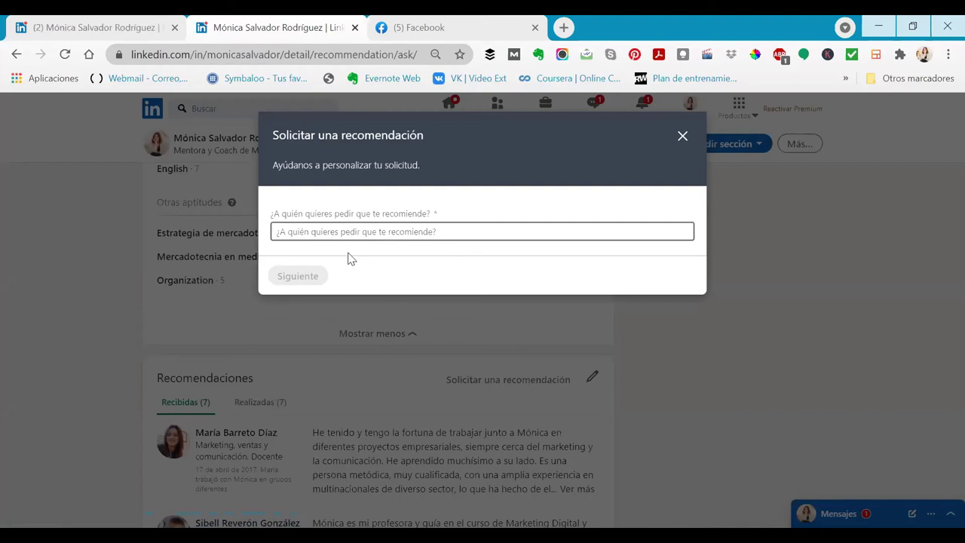
pyautogui.write('ed')
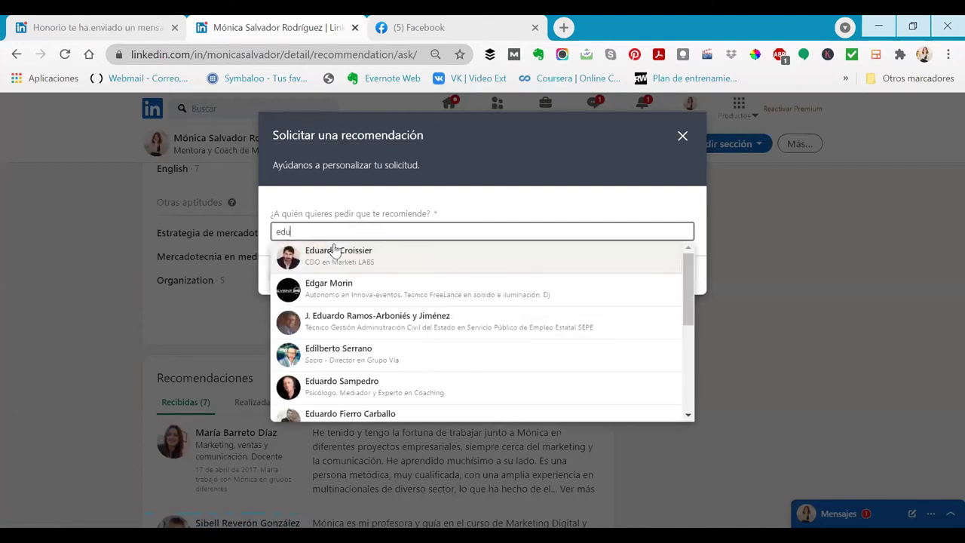
pyautogui.press('BackSpace')
pyautogui.write('ug')
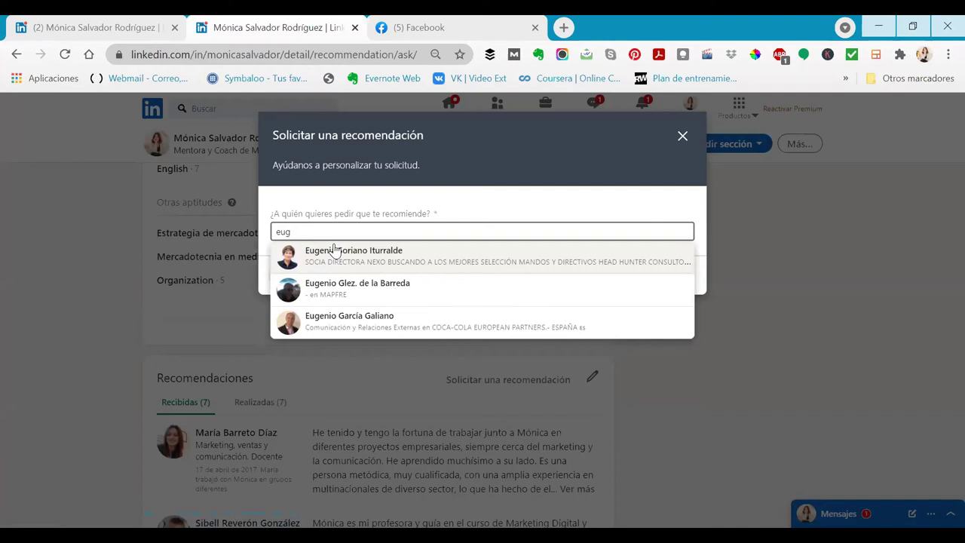
pyautogui.click(392, 325)
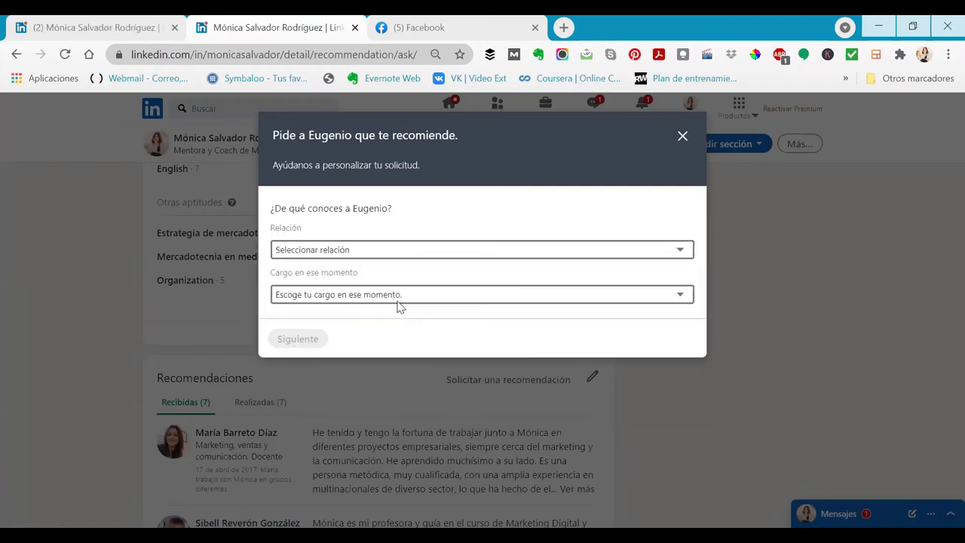
# Set the position held at the time to Consultora de Ventas, Marketing Digital y Medios Sociales
pyautogui.click(398, 302)
pyautogui.scroll(-1, 473, 108)
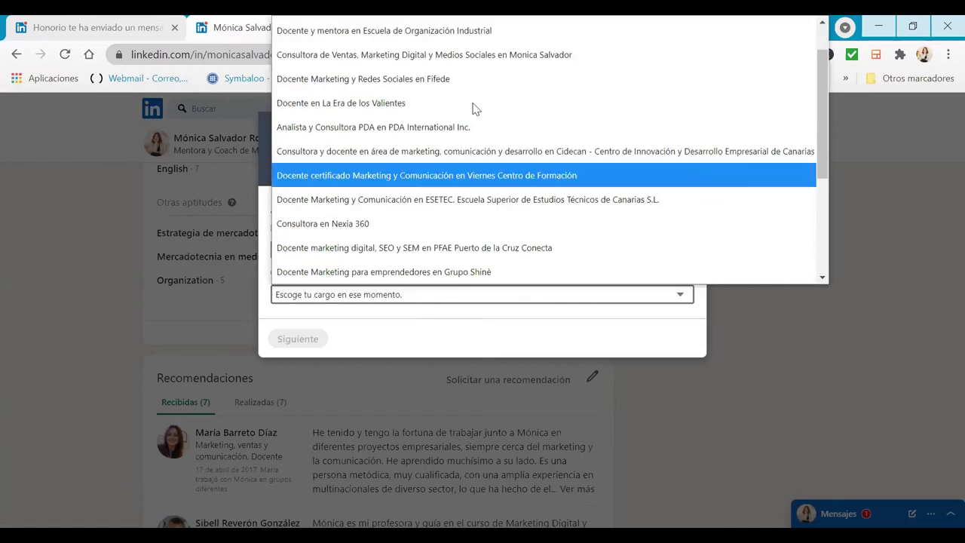
pyautogui.click(507, 52)
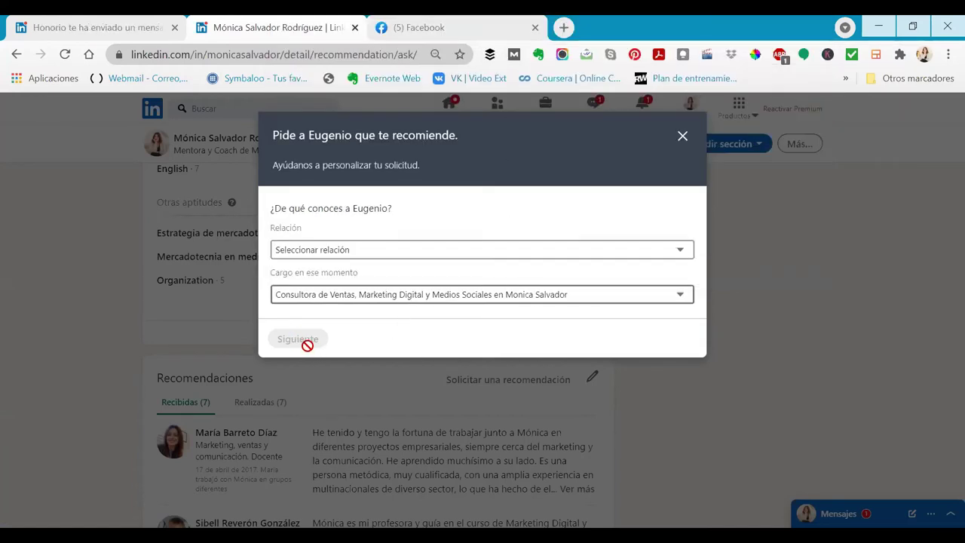
# Set the relationship to the option stating that the contact taught you (te dio clases) and continue to the request message
pyautogui.click(495, 251)
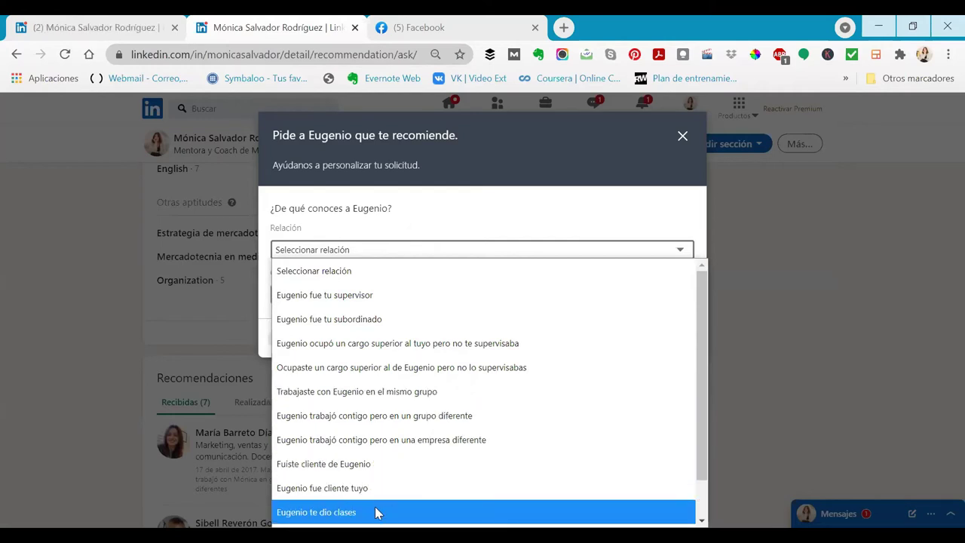
pyautogui.scroll(-1, 388, 507)
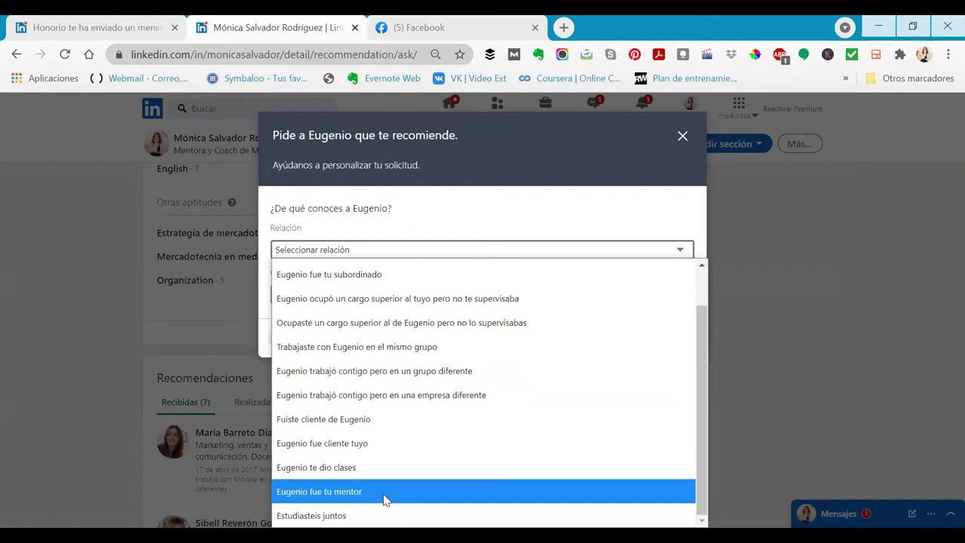
pyautogui.scroll(1, 358, 396)
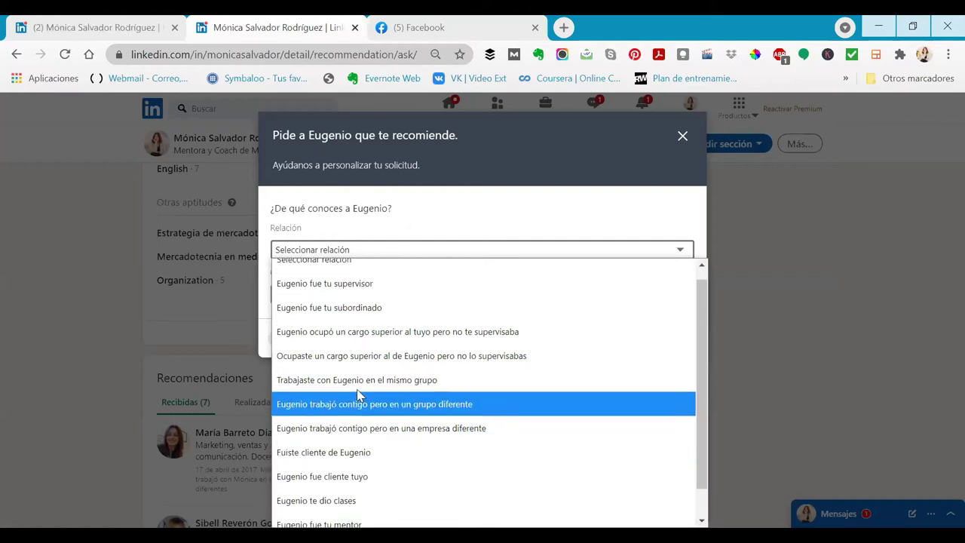
pyautogui.scroll(1, 352, 339)
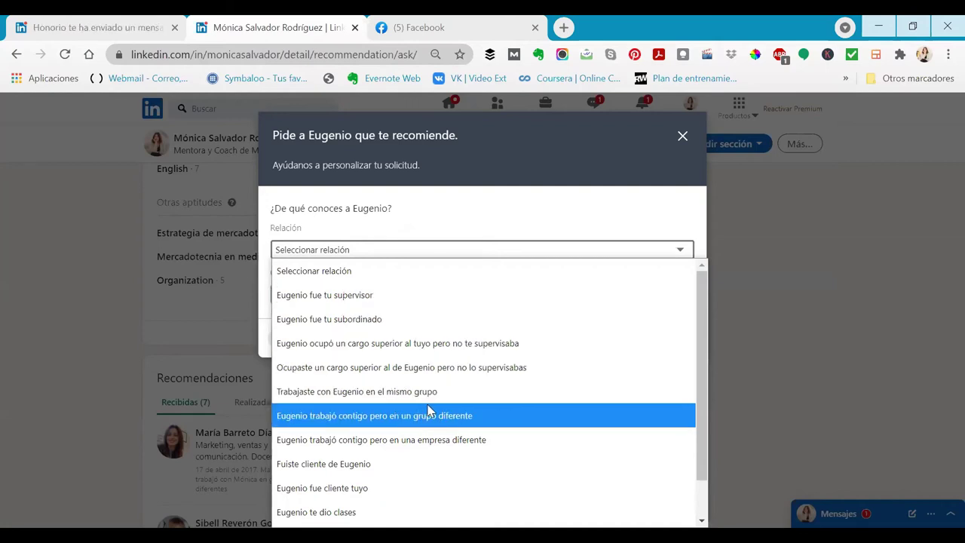
pyautogui.scroll(-1, 430, 411)
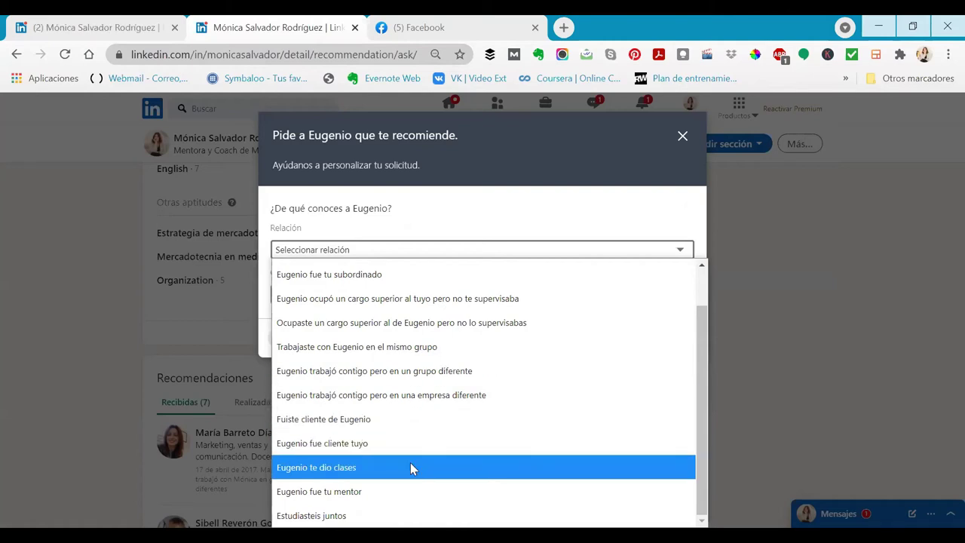
pyautogui.click(410, 467)
pyautogui.click(290, 337)
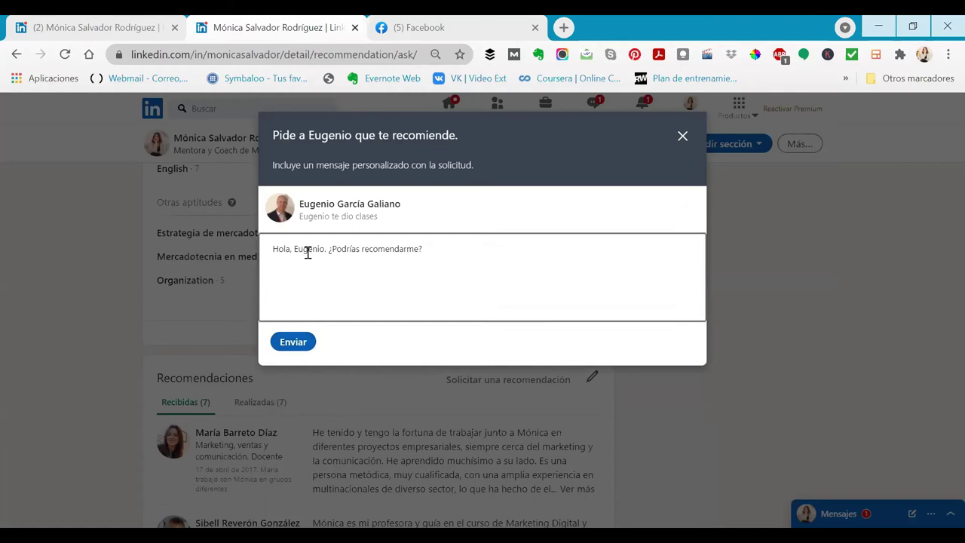
# Look over the default request message, discard the recommendation request unsent, and return to the Recomendaciones section
pyautogui.click(450, 250)
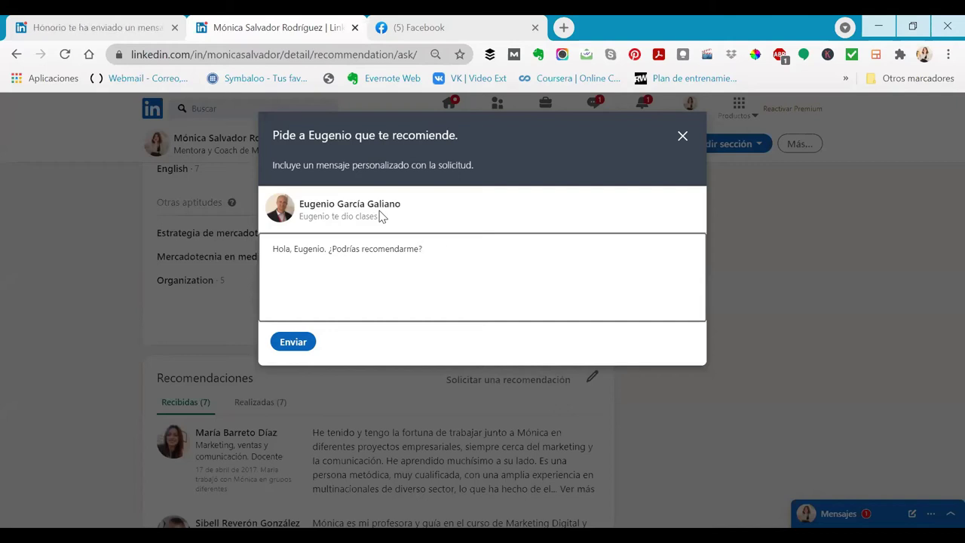
pyautogui.click(680, 135)
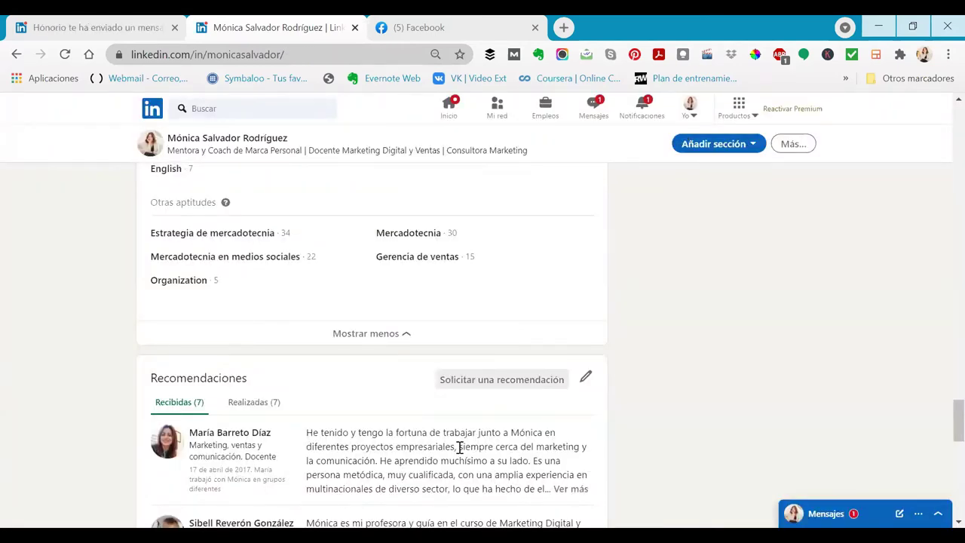
pyautogui.scroll(-1, 459, 448)
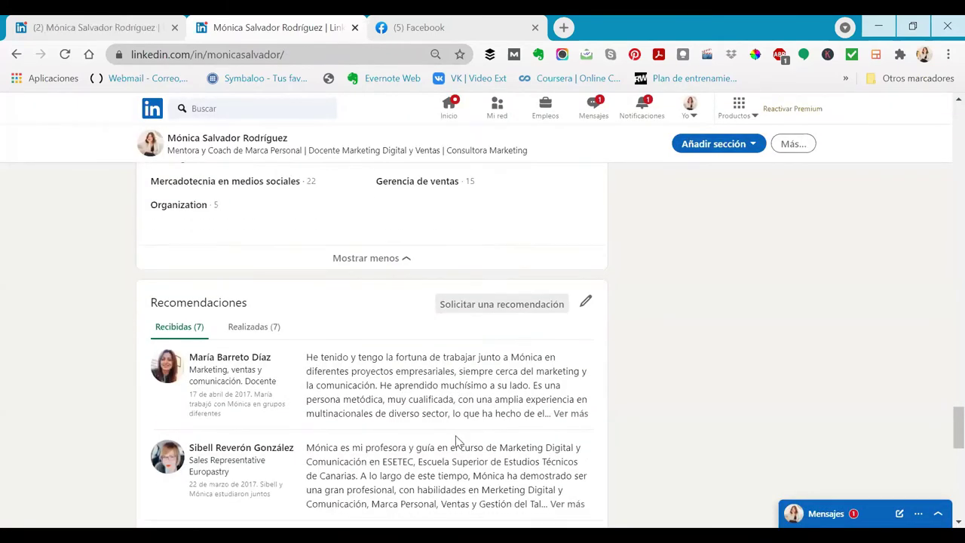
# Expand the first received recommendation to its full text and look on to the Logros section
pyautogui.scroll(-1, 453, 392)
pyautogui.click(571, 338)
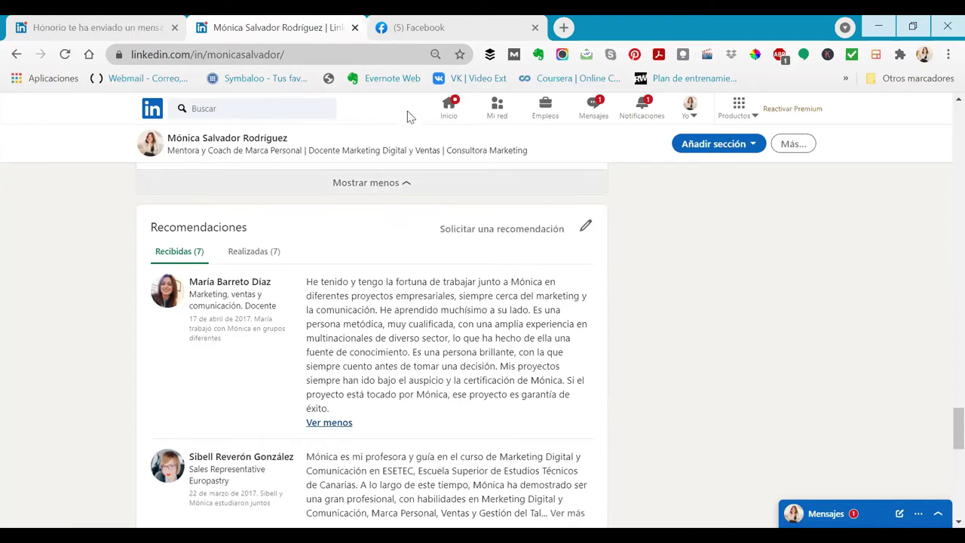
pyautogui.scroll(-2, 413, 373)
pyautogui.scroll(-1, 426, 349)
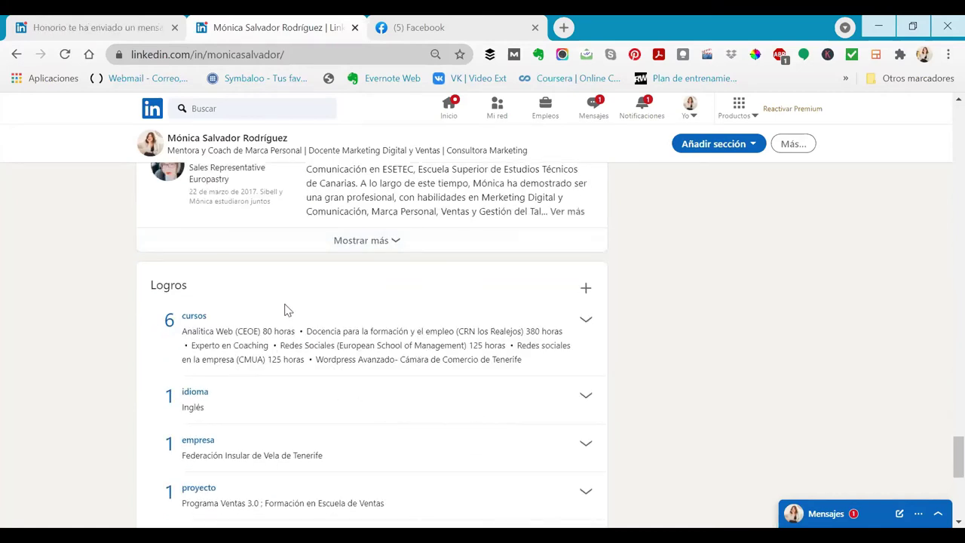
pyautogui.scroll(-1, 285, 401)
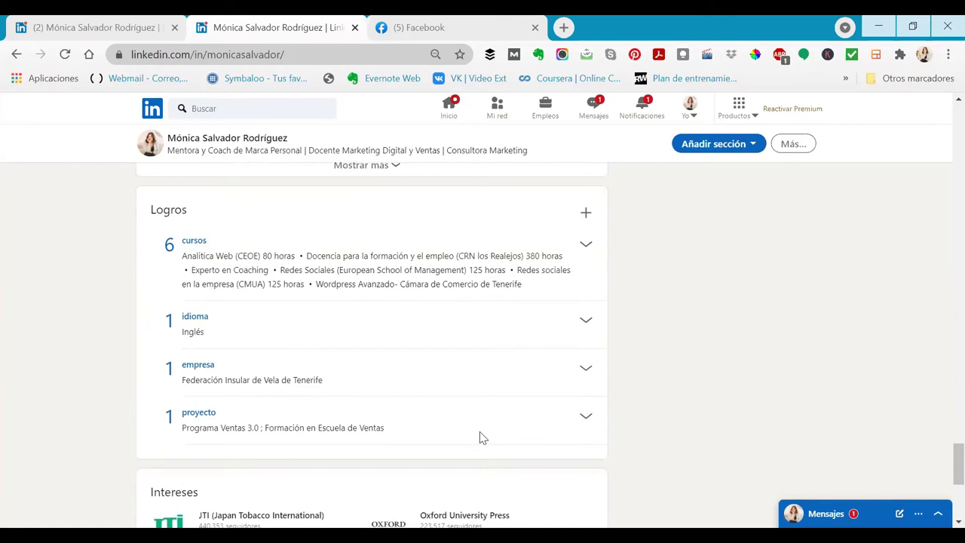
# Examine the profile's skill categories, received recommendations, Logros entries and Intereses section
pyautogui.scroll(4, 480, 437)
pyautogui.scroll(10, 387, 383)
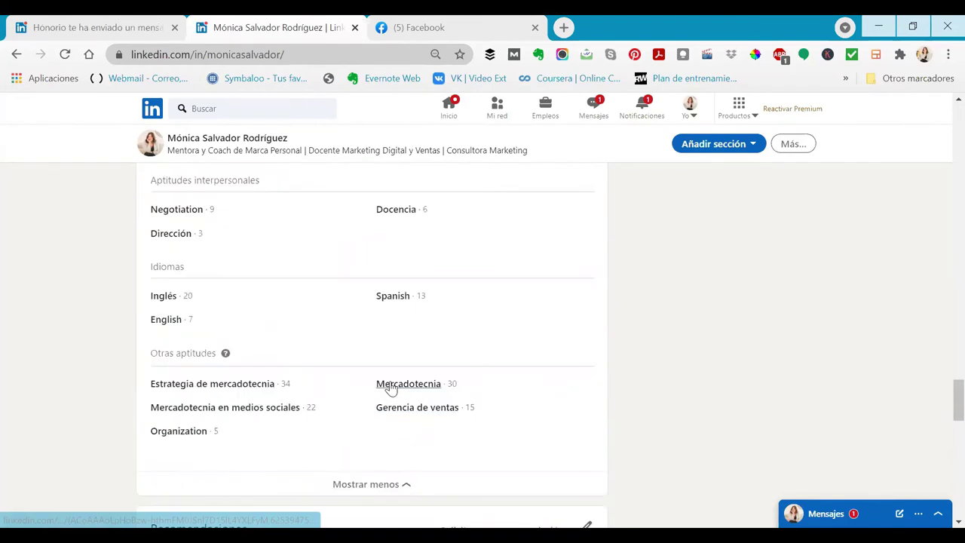
pyautogui.scroll(-2, 390, 398)
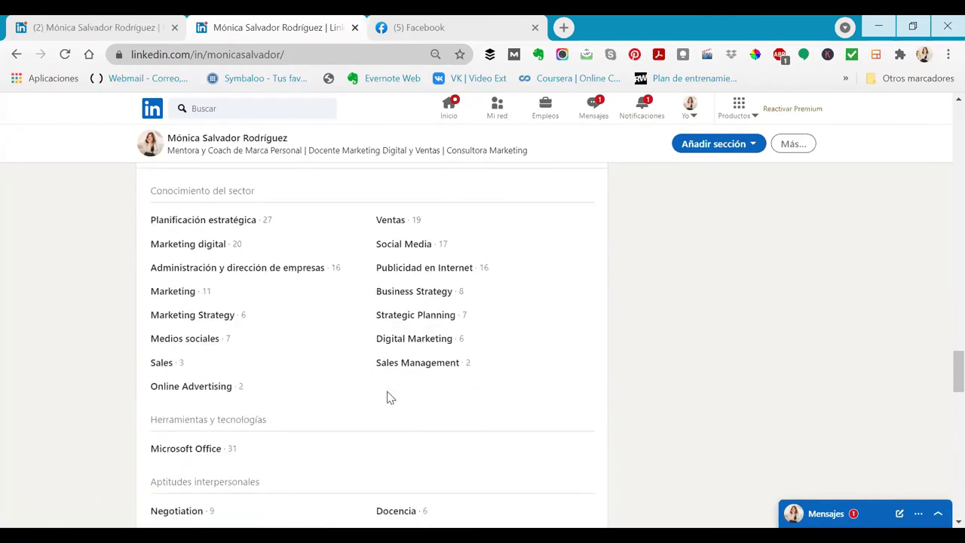
pyautogui.scroll(-6, 390, 397)
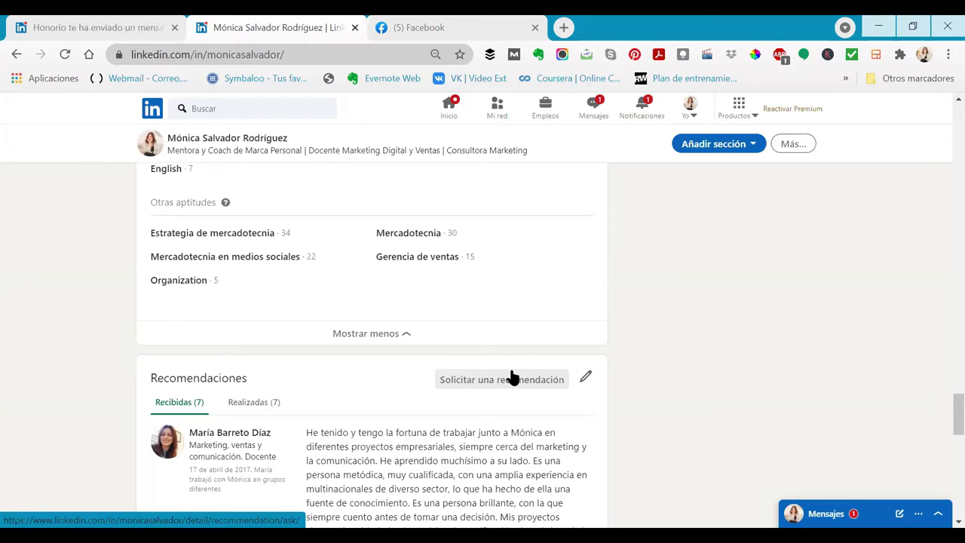
pyautogui.scroll(-4, 487, 407)
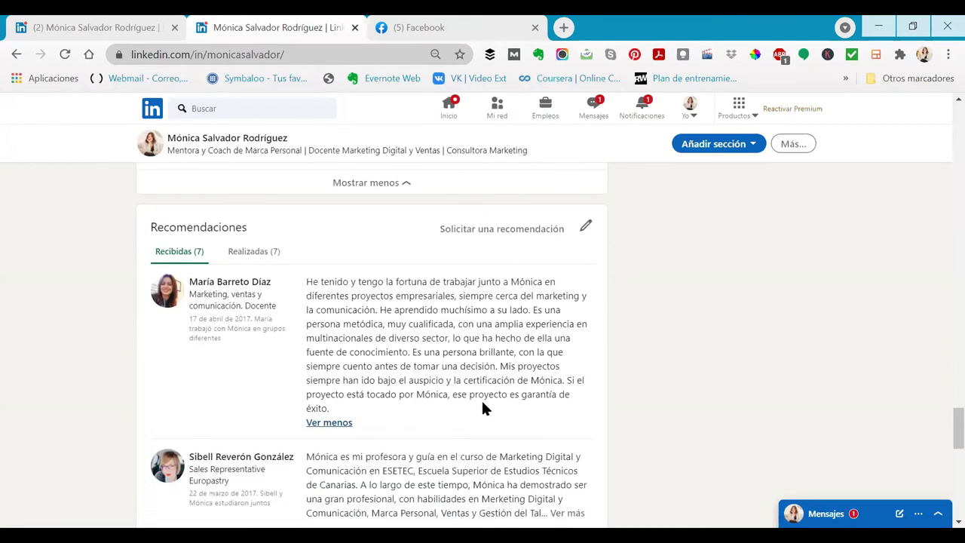
pyautogui.scroll(-3, 481, 409)
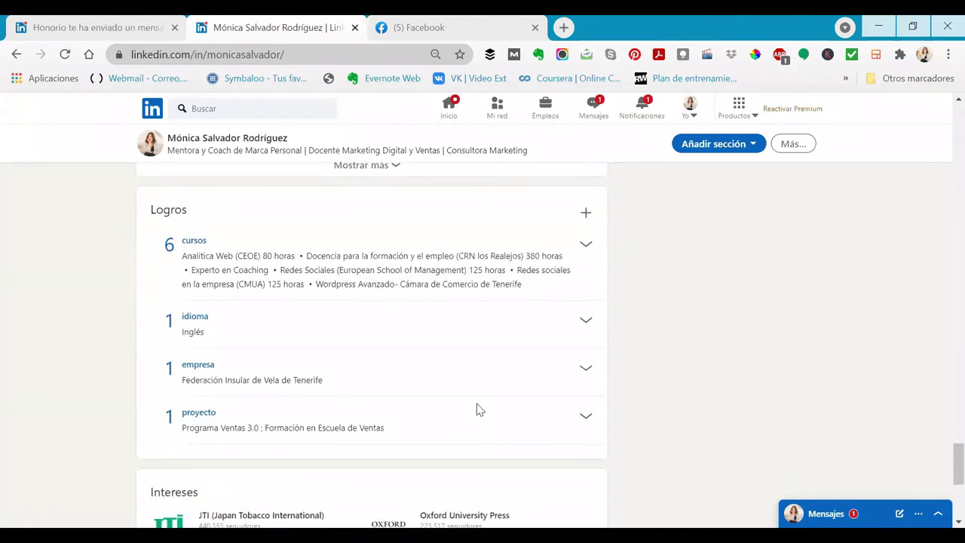
pyautogui.scroll(-1, 475, 407)
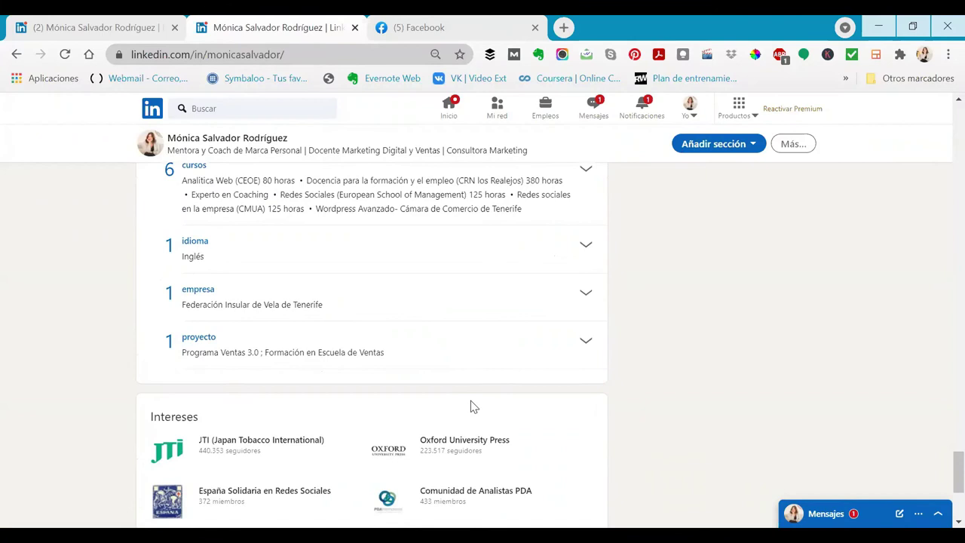
pyautogui.scroll(1, 469, 407)
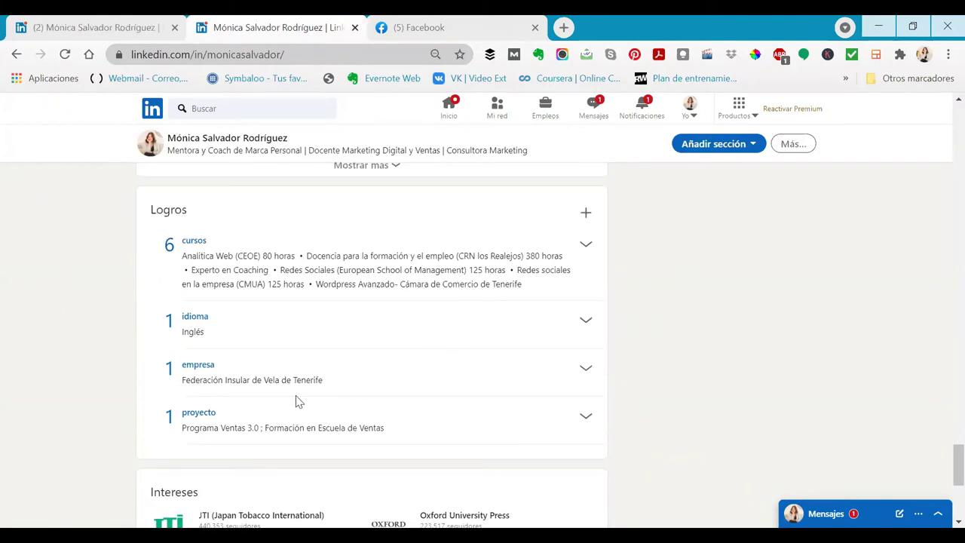
pyautogui.scroll(-1, 304, 409)
pyautogui.scroll(-2, 304, 409)
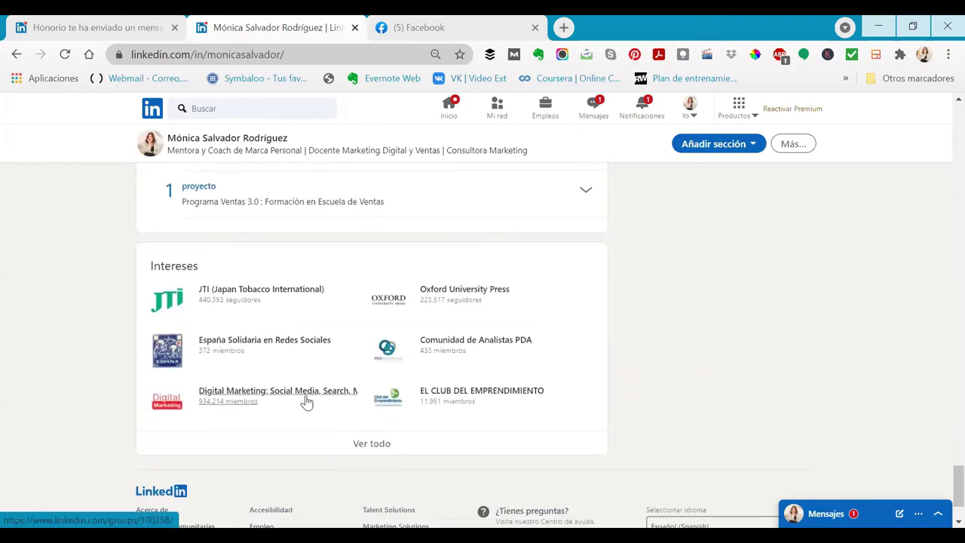
pyautogui.scroll(4, 305, 403)
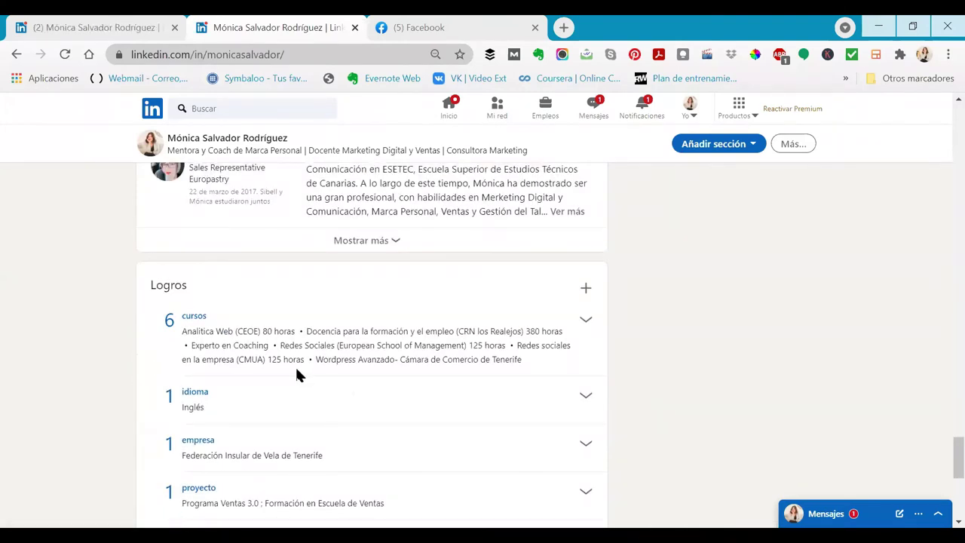
# Show the list of sections that can be added to the profile, look over its categories, and close it without adding any
pyautogui.scroll(7, 218, 291)
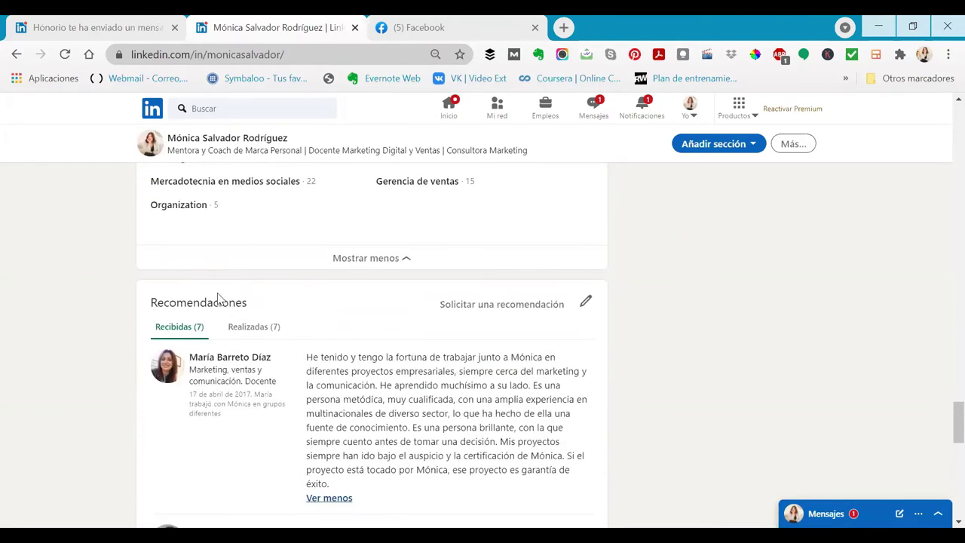
pyautogui.scroll(16, 218, 274)
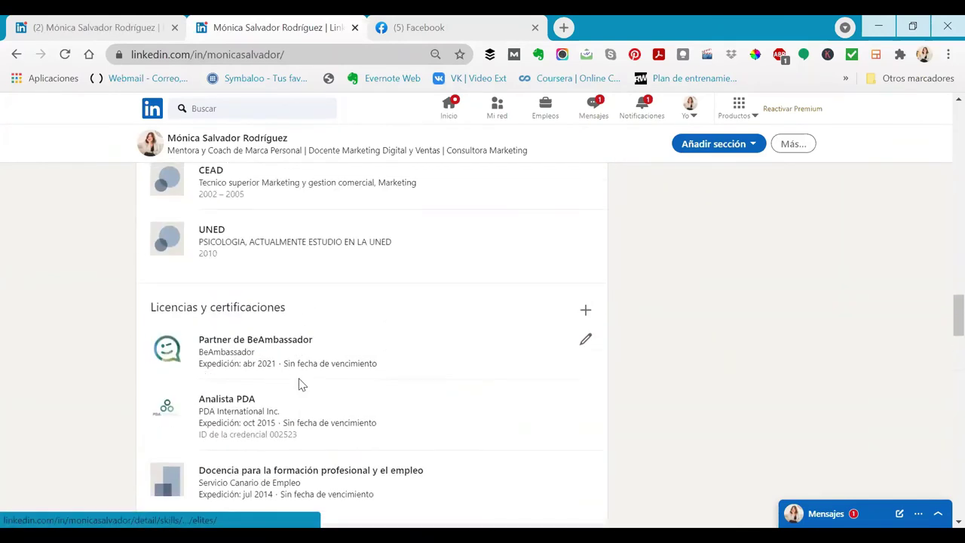
pyautogui.scroll(15, 296, 387)
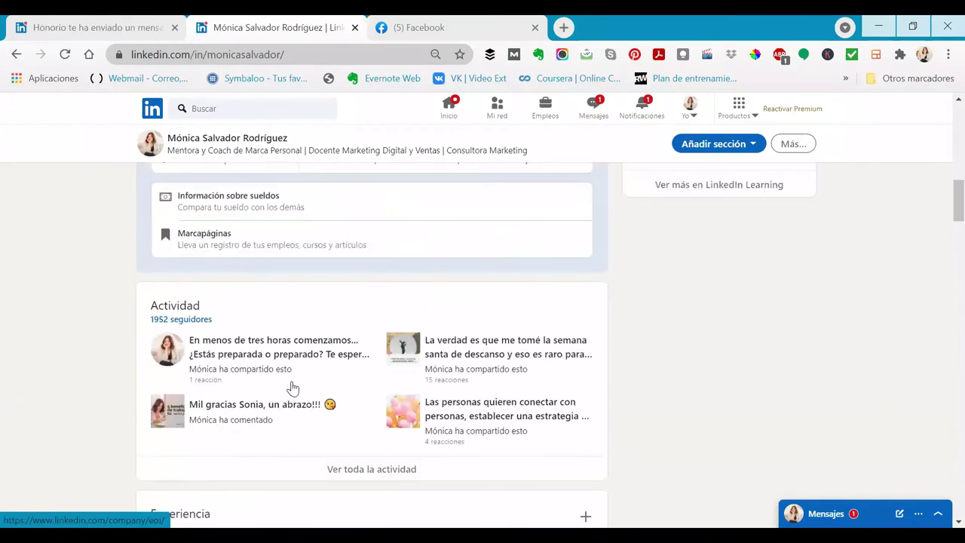
pyautogui.scroll(3, 364, 344)
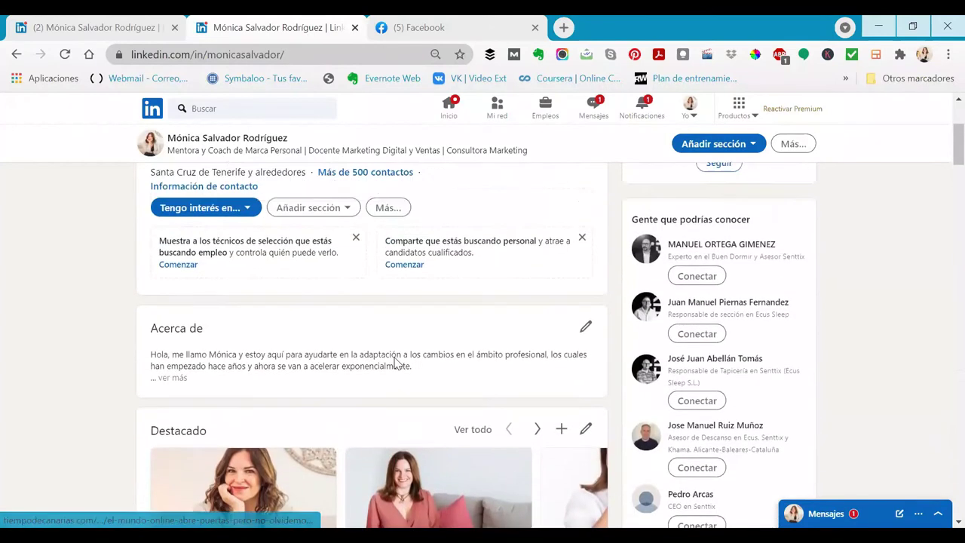
pyautogui.click(344, 287)
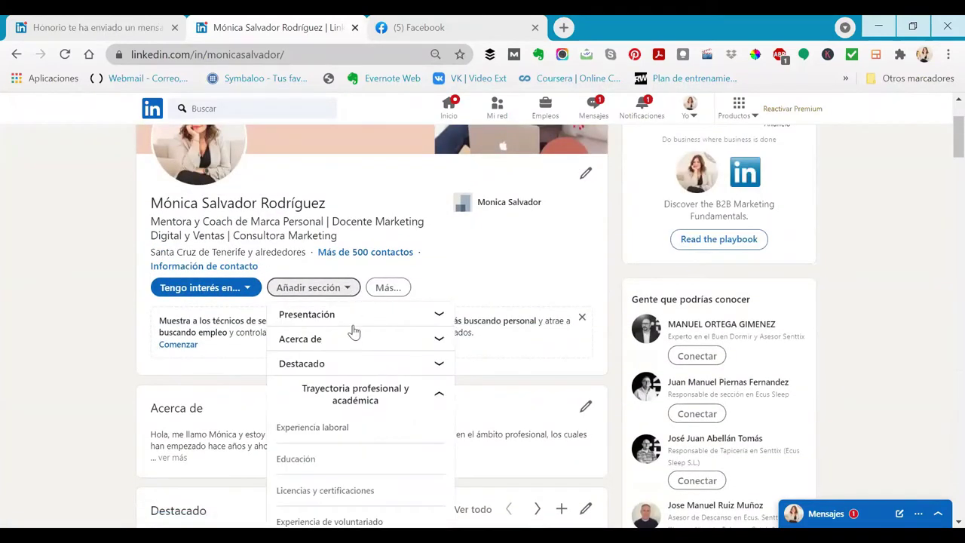
pyautogui.scroll(-1, 374, 419)
pyautogui.scroll(-1, 341, 379)
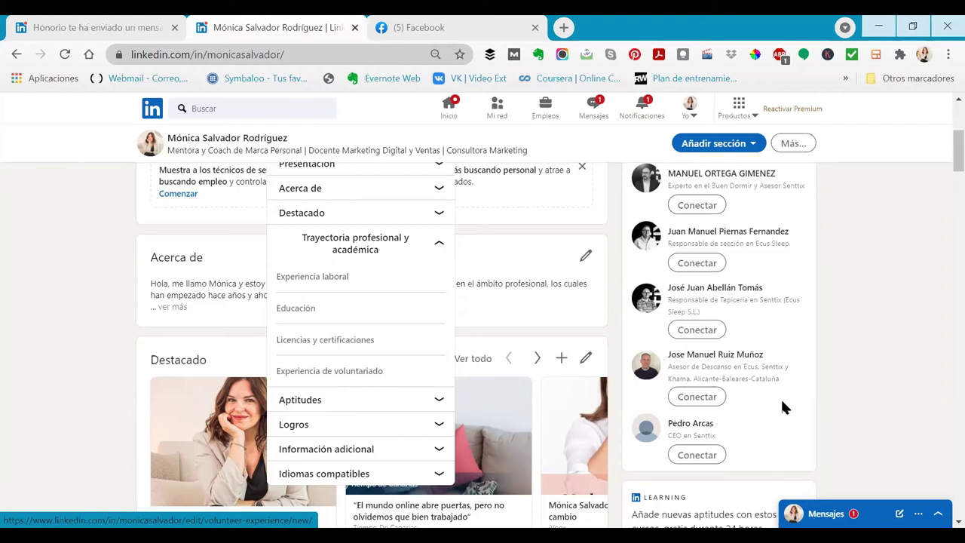
pyautogui.click(866, 339)
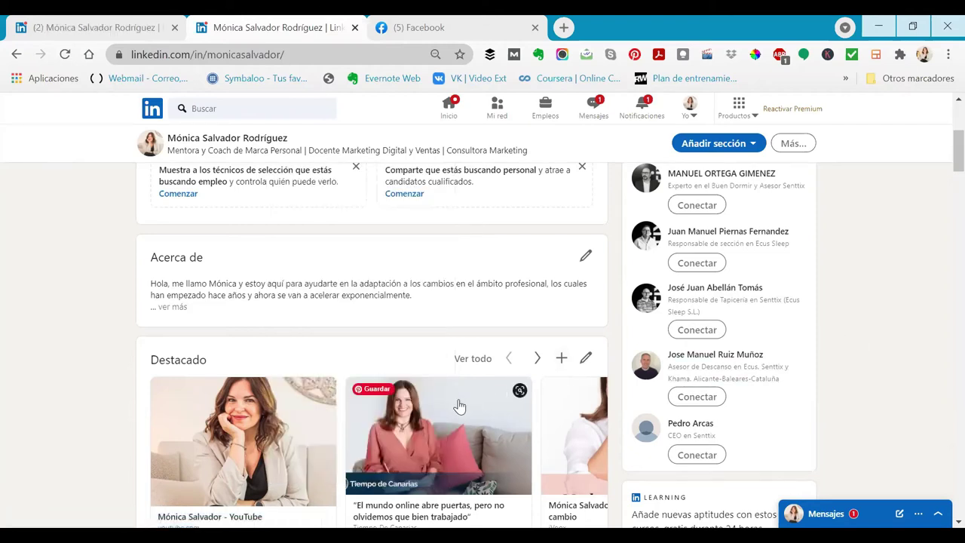
# Examine the Destacado, Tu panel, Actividad and Experiencia sections of the profile
pyautogui.scroll(-2, 471, 397)
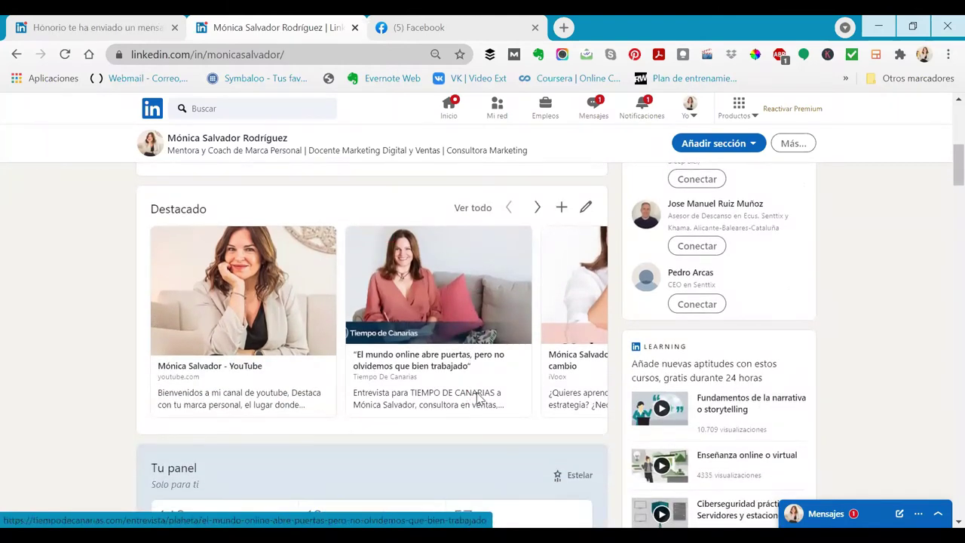
pyautogui.scroll(-1, 476, 398)
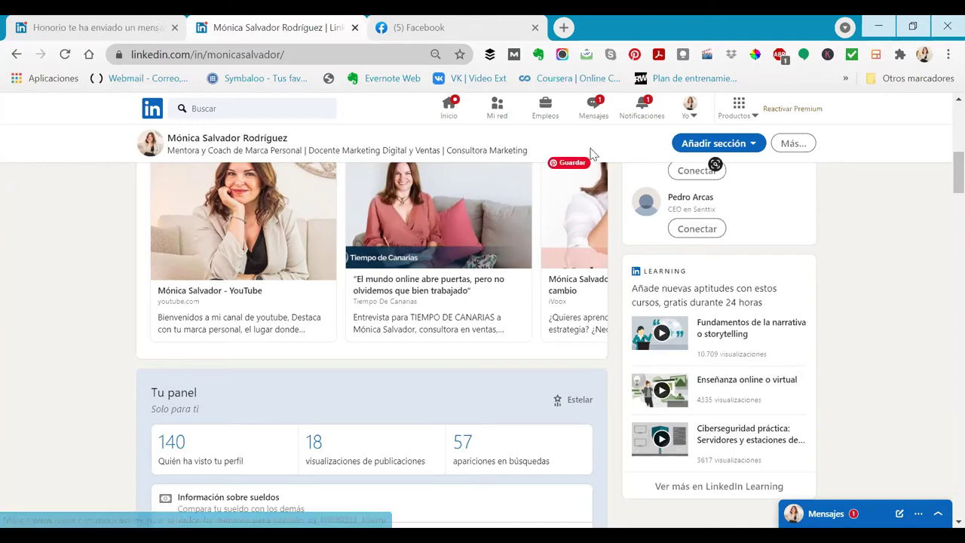
pyautogui.scroll(-2, 836, 234)
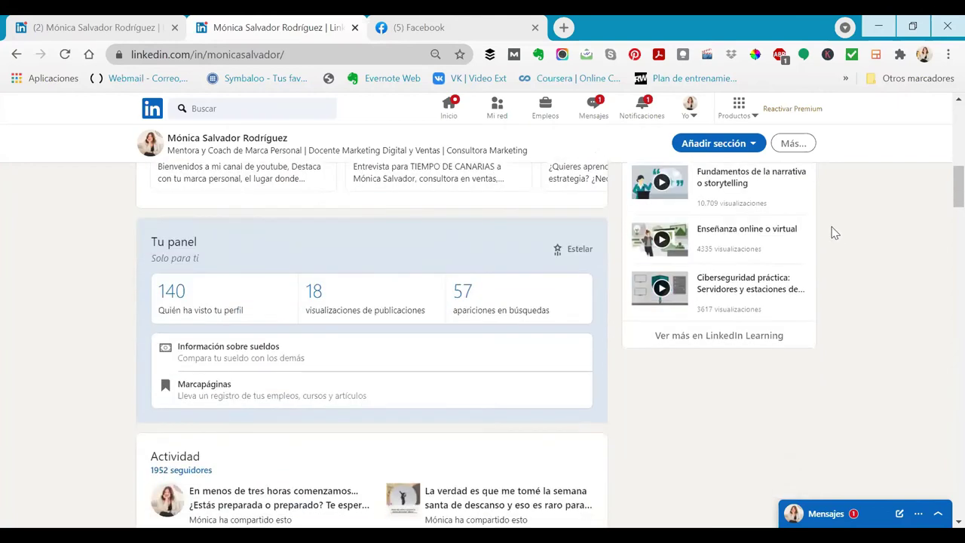
pyautogui.scroll(-2, 833, 233)
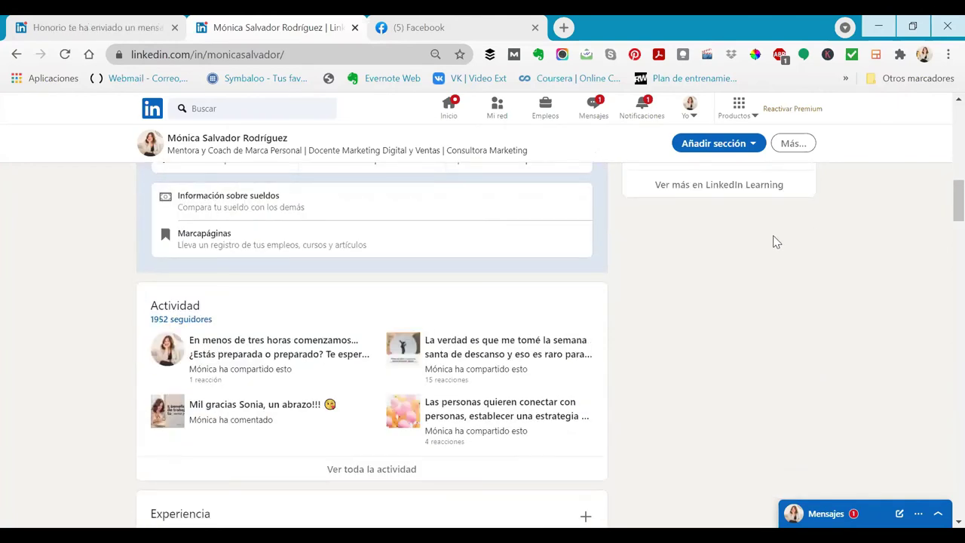
pyautogui.scroll(1, 770, 258)
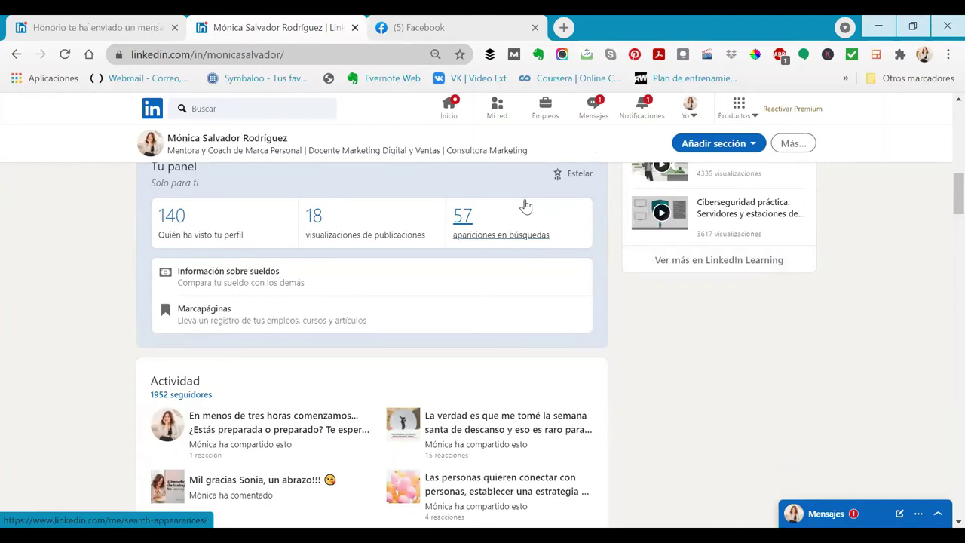
pyautogui.scroll(-1, 666, 337)
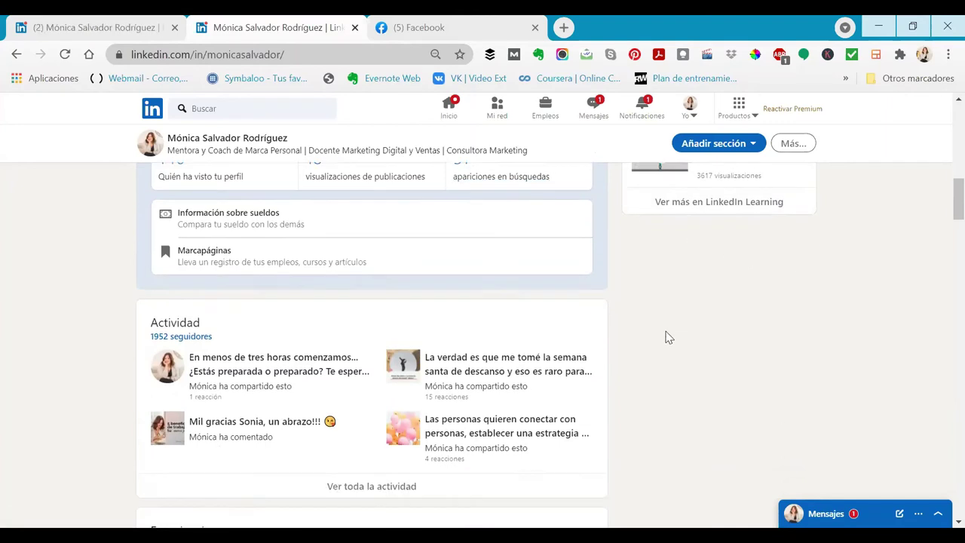
pyautogui.scroll(-5, 667, 333)
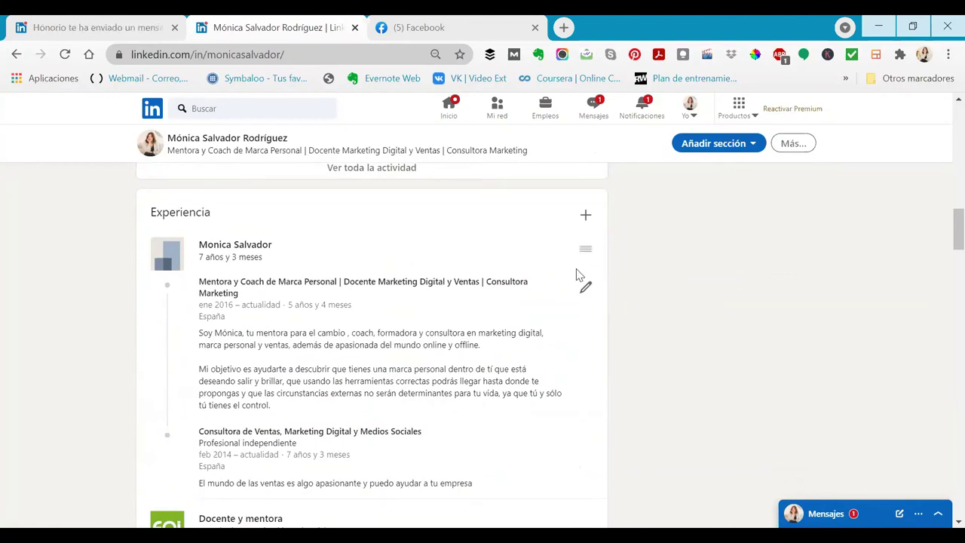
pyautogui.scroll(-2, 663, 317)
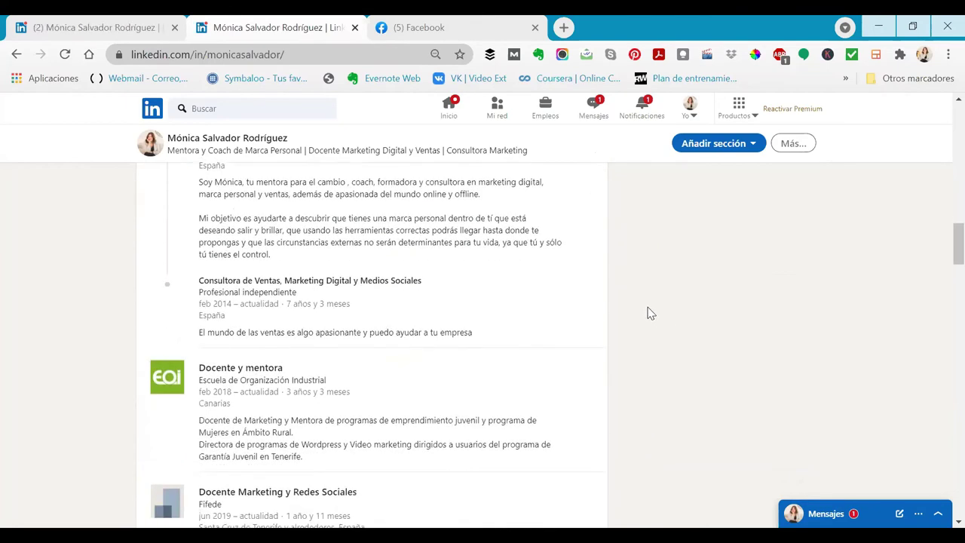
pyautogui.scroll(4, 647, 311)
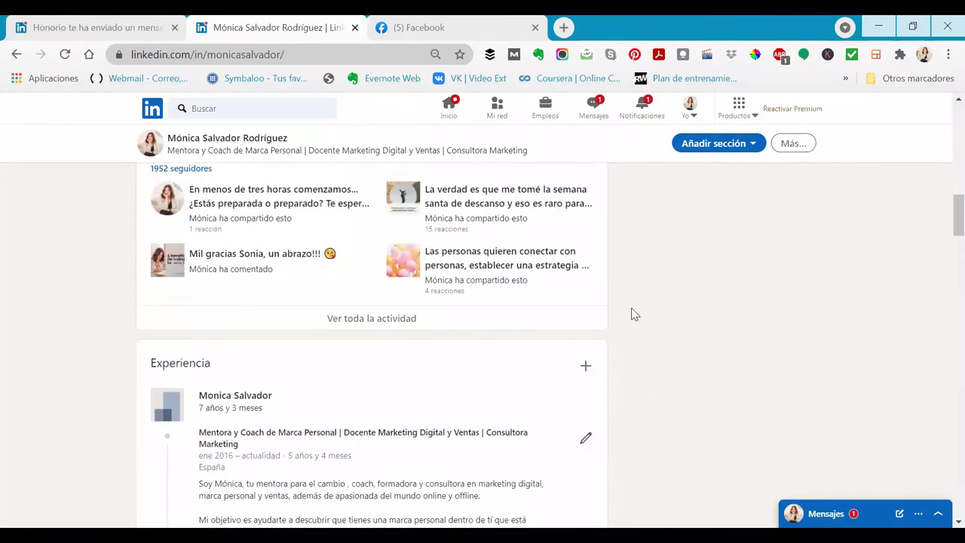
pyautogui.scroll(4, 632, 310)
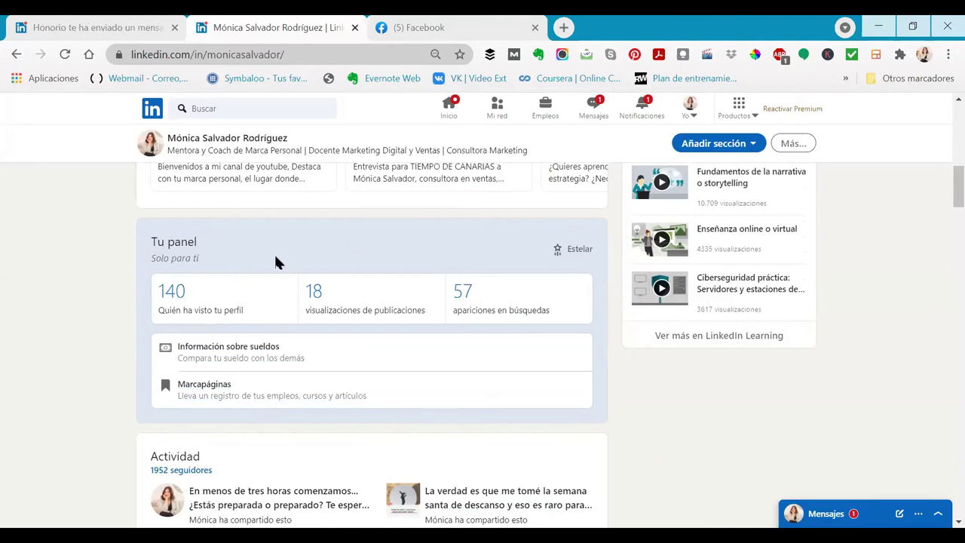
pyautogui.scroll(-1, 184, 309)
pyautogui.scroll(-2, 226, 332)
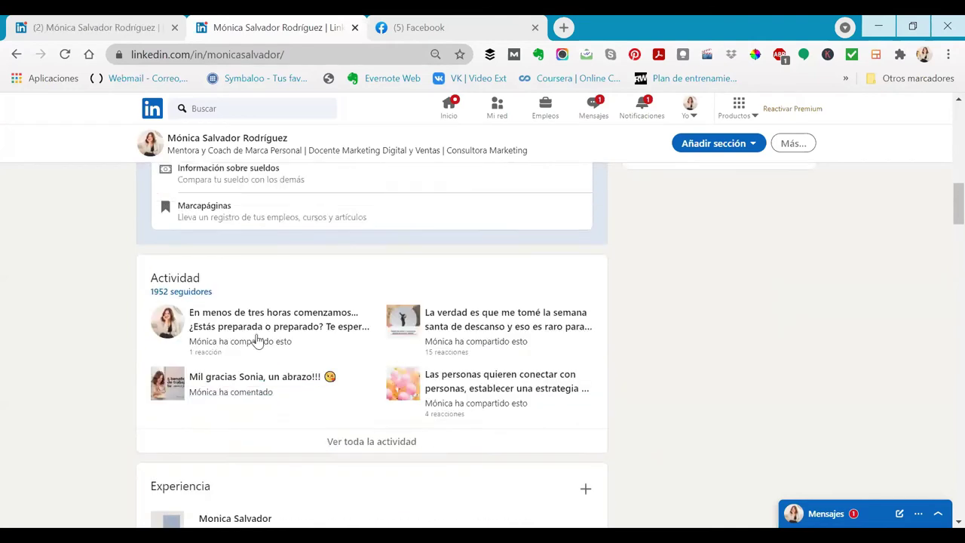
# View the dialog for creating the profile in another language and close it without selecting a language
pyautogui.scroll(10, 257, 341)
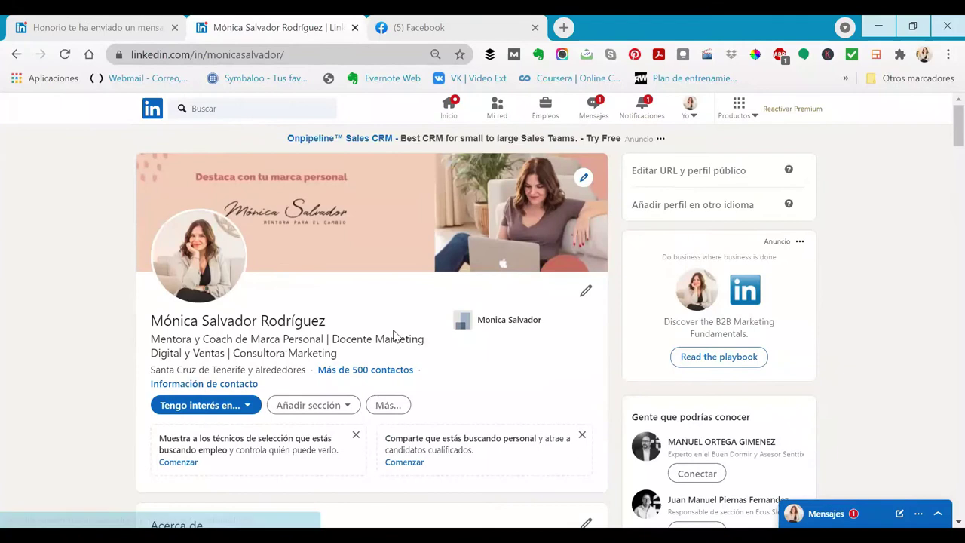
pyautogui.click(667, 213)
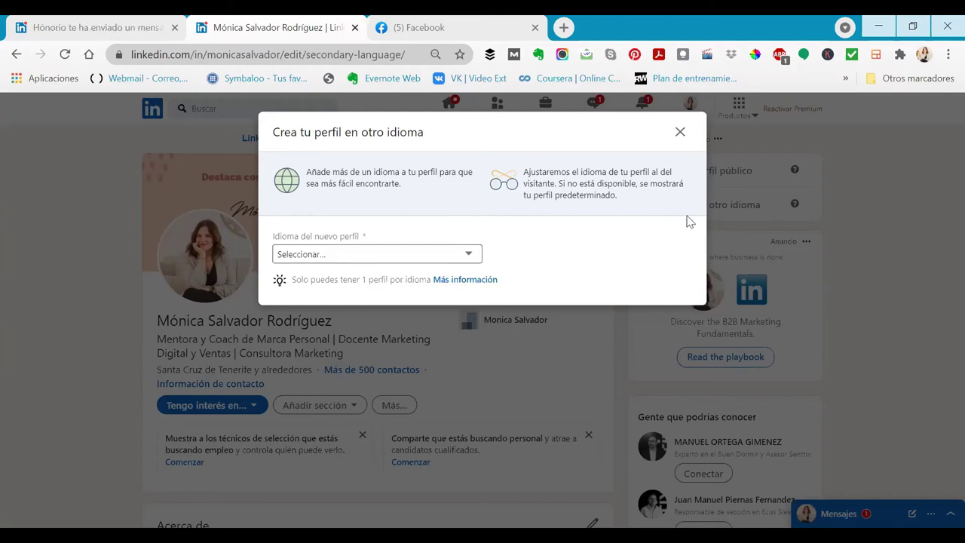
pyautogui.click(678, 134)
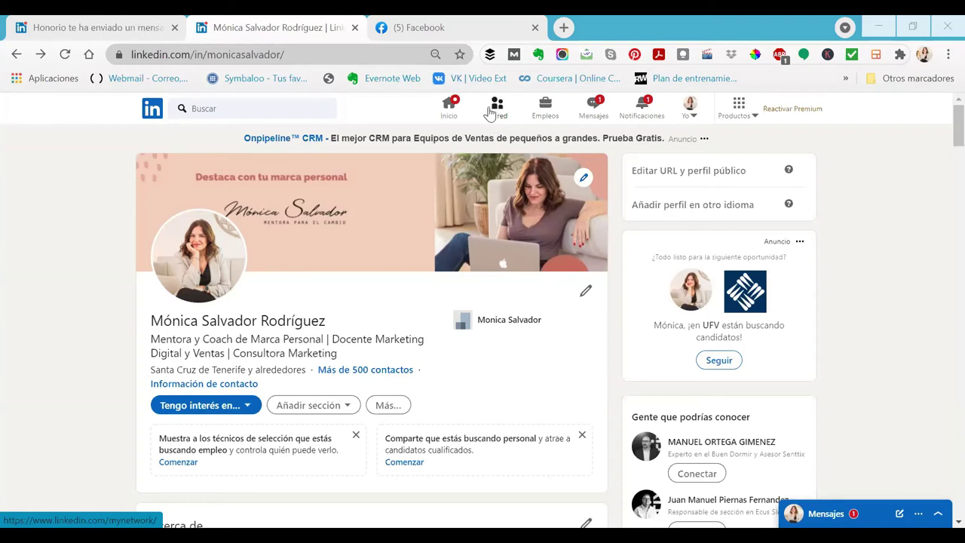
# Go to the Mi red page and search LinkedIn for the suggested term "video marketing manager"
pyautogui.click(497, 113)
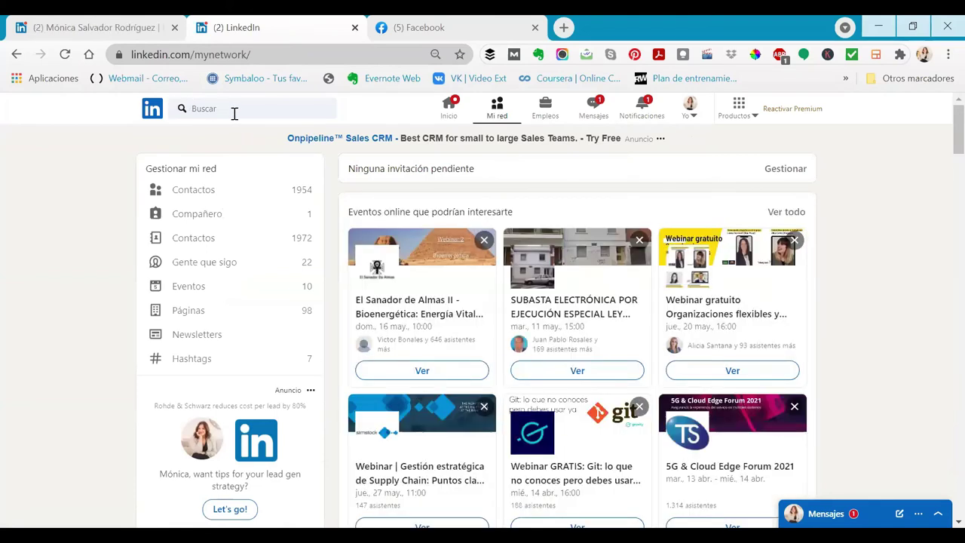
pyautogui.click(233, 111)
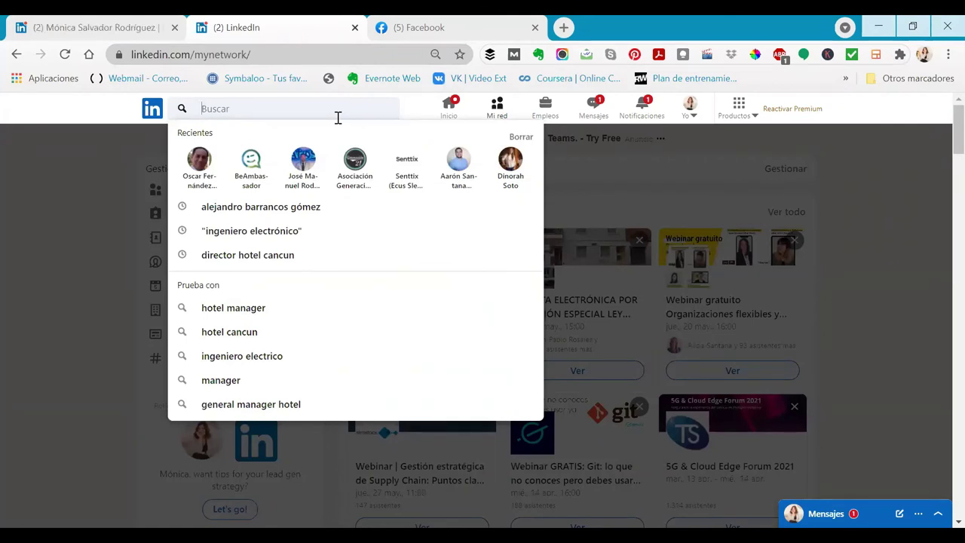
pyautogui.write('video ')
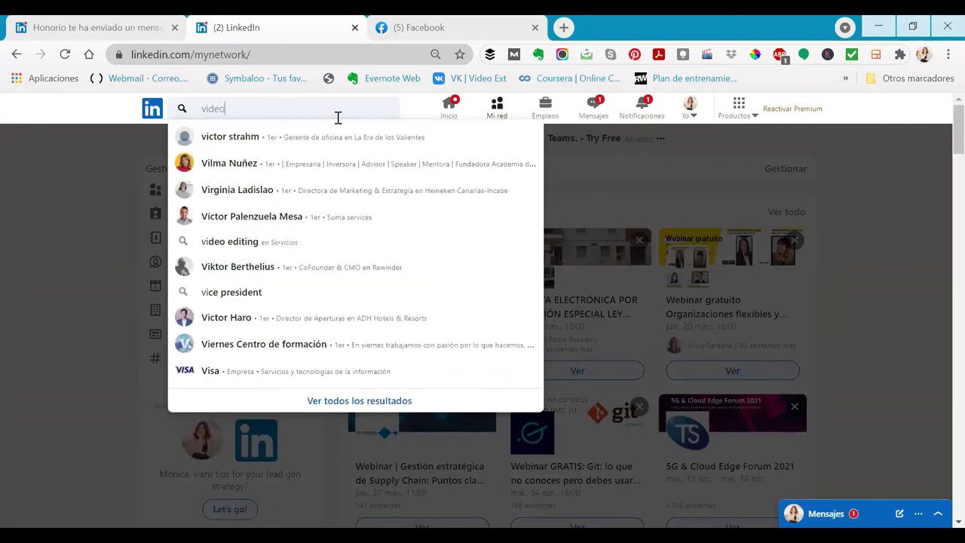
pyautogui.write('marketing')
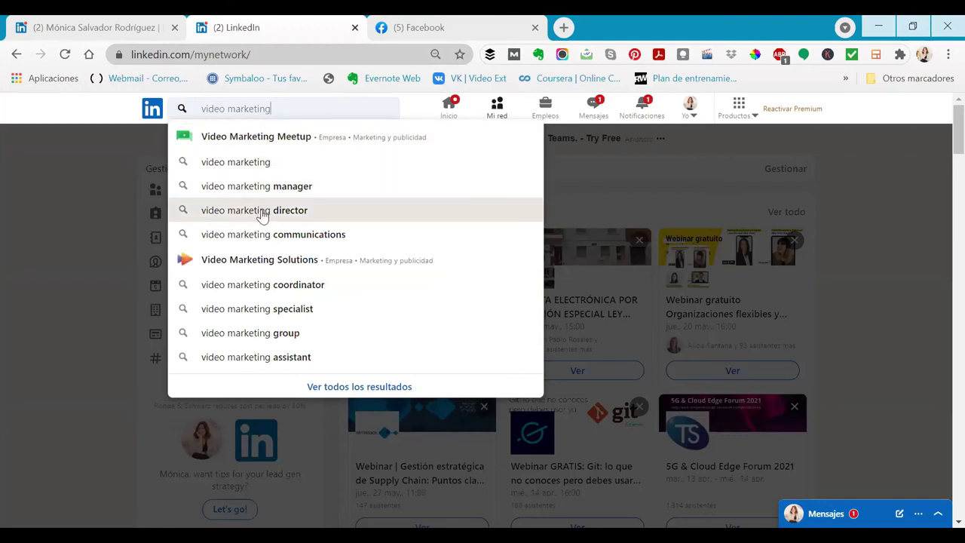
pyautogui.click(271, 188)
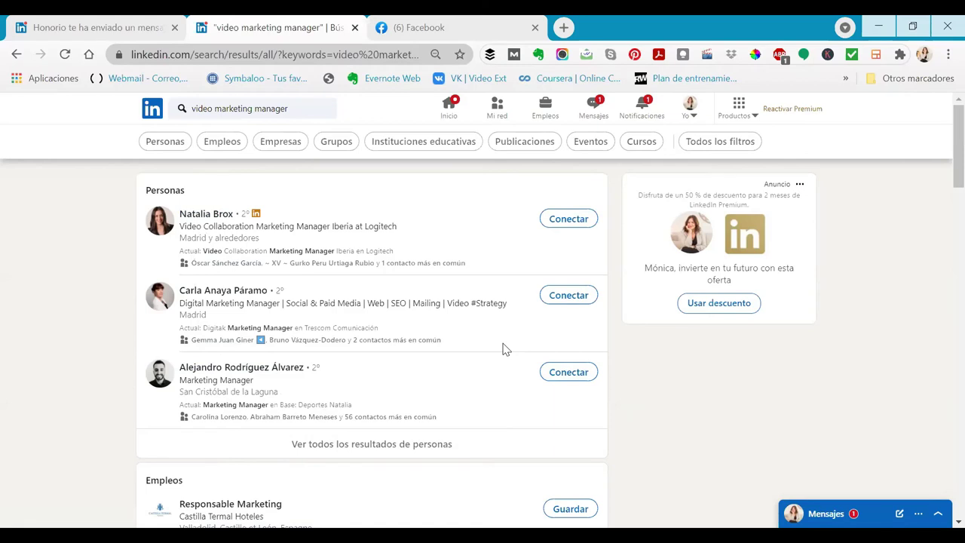
# From the profile of the Marketing Manager at Base: Deportes Natalia, view the connection invitation's optional note form and close it without sending
pyautogui.click(232, 373)
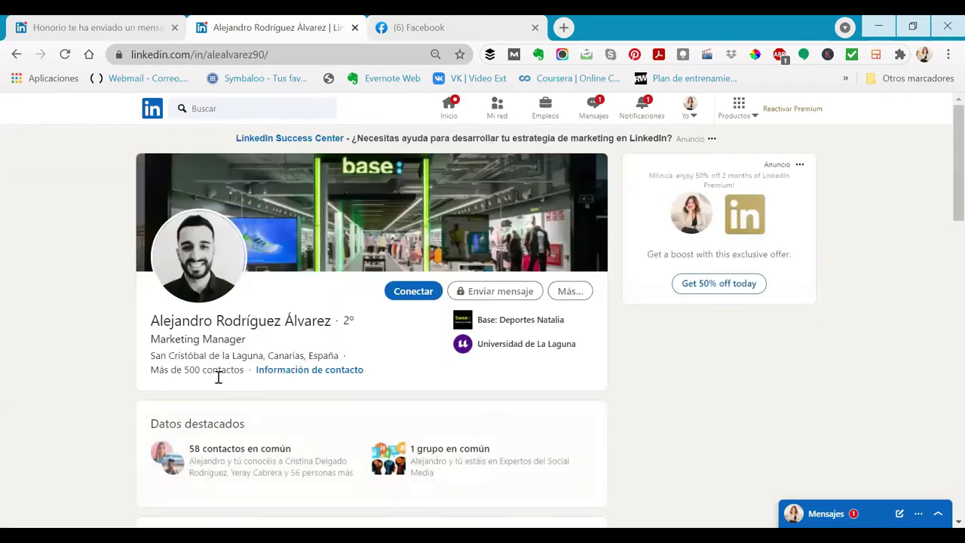
pyautogui.click(421, 295)
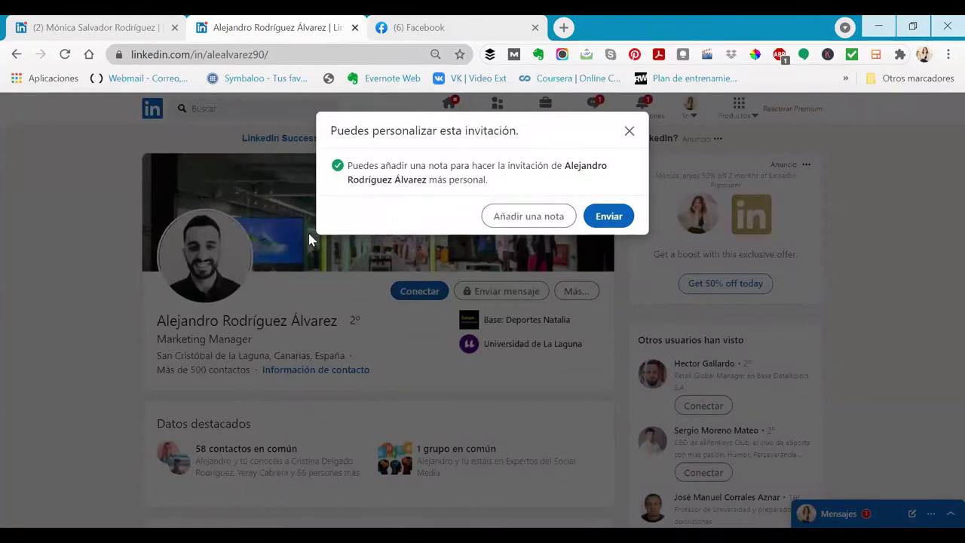
pyautogui.click(529, 219)
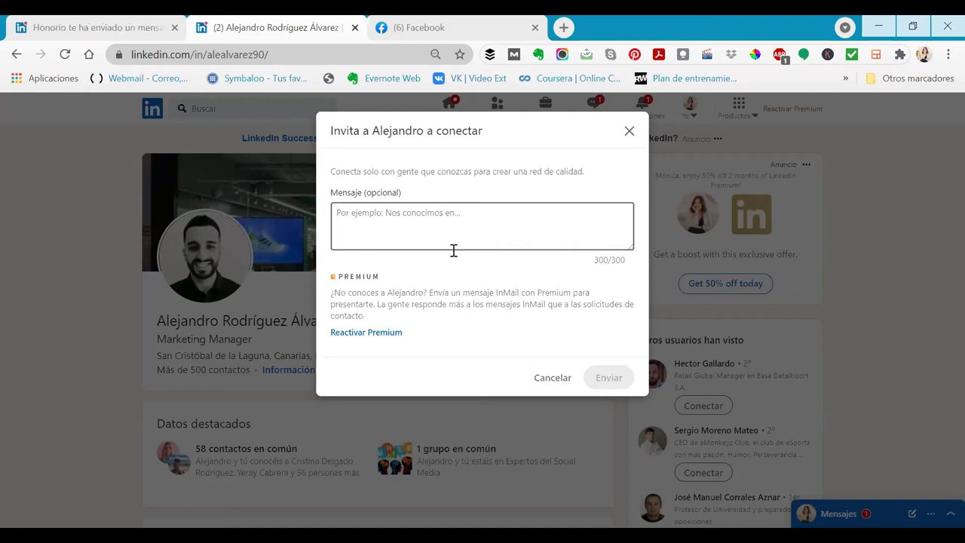
pyautogui.click(627, 132)
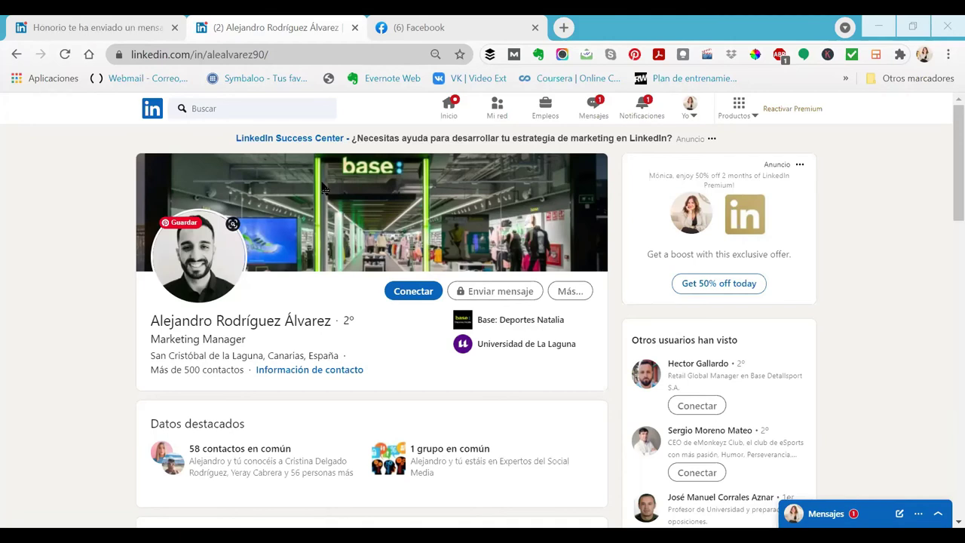
# Return to the Inicio feed and open your own profile from there
pyautogui.click(449, 113)
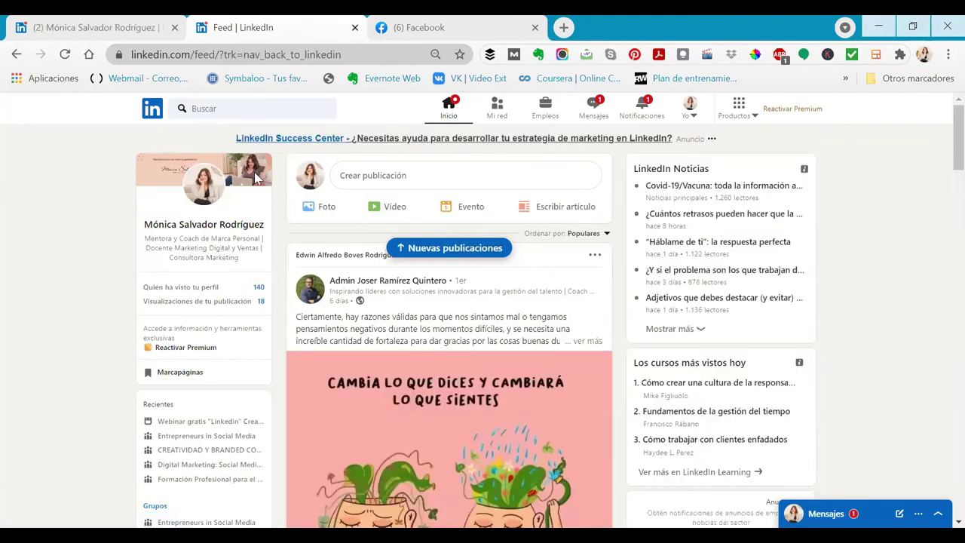
pyautogui.click(213, 225)
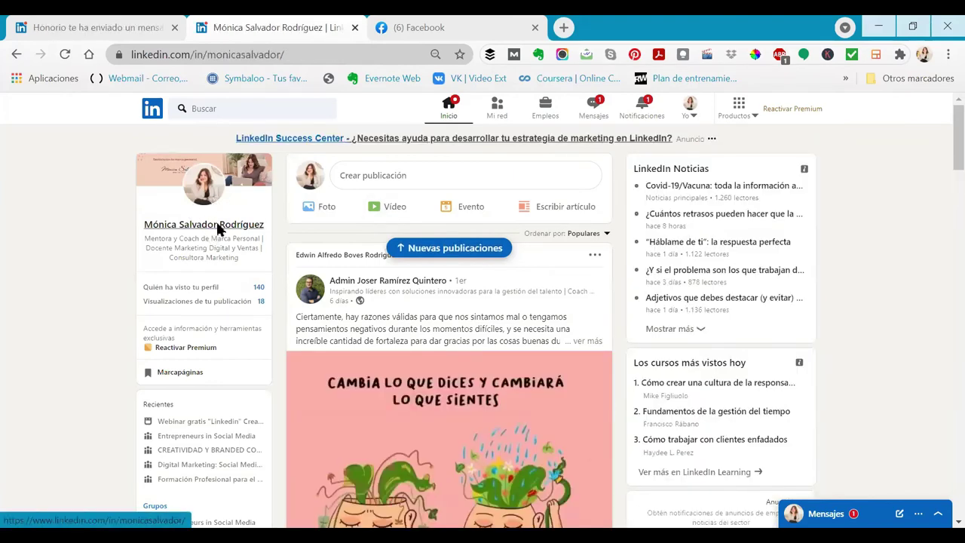